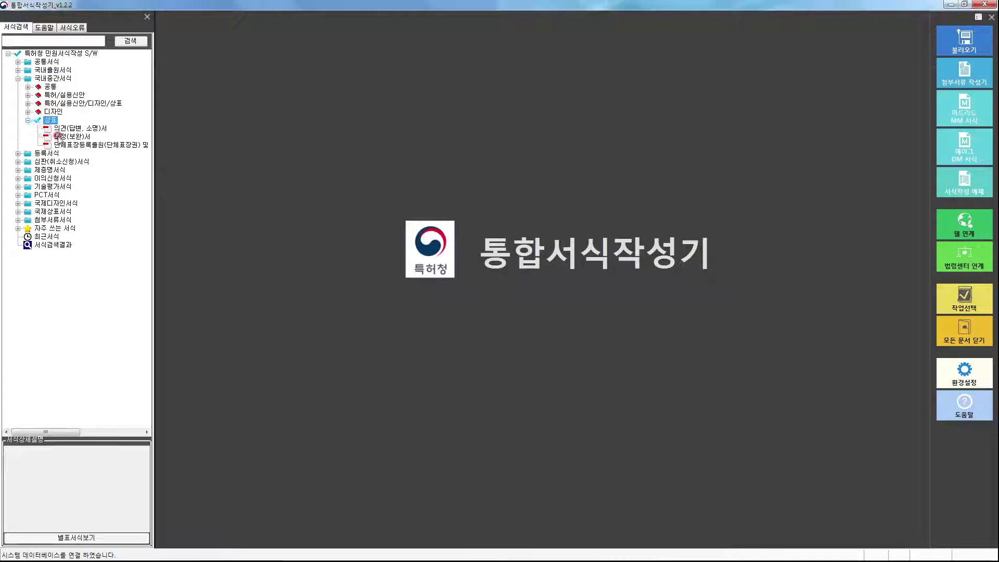
Open the 보정(보완)서 form for trademarks (상표) under the domestic interim forms (국내중간서식).
{"action": "left_click", "coordinate": [57, 137]}
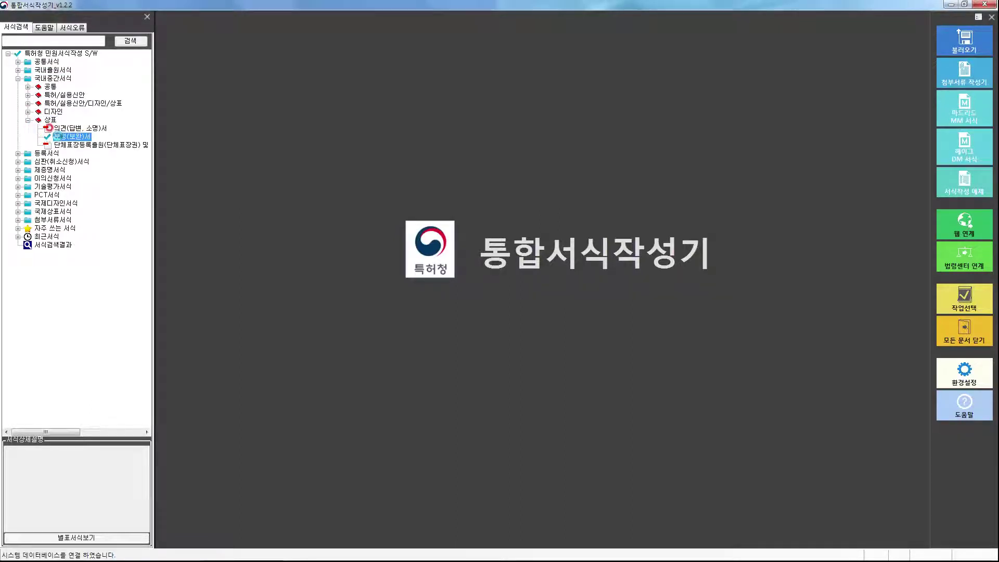
{"action": "double_click", "coordinate": [62, 136]}
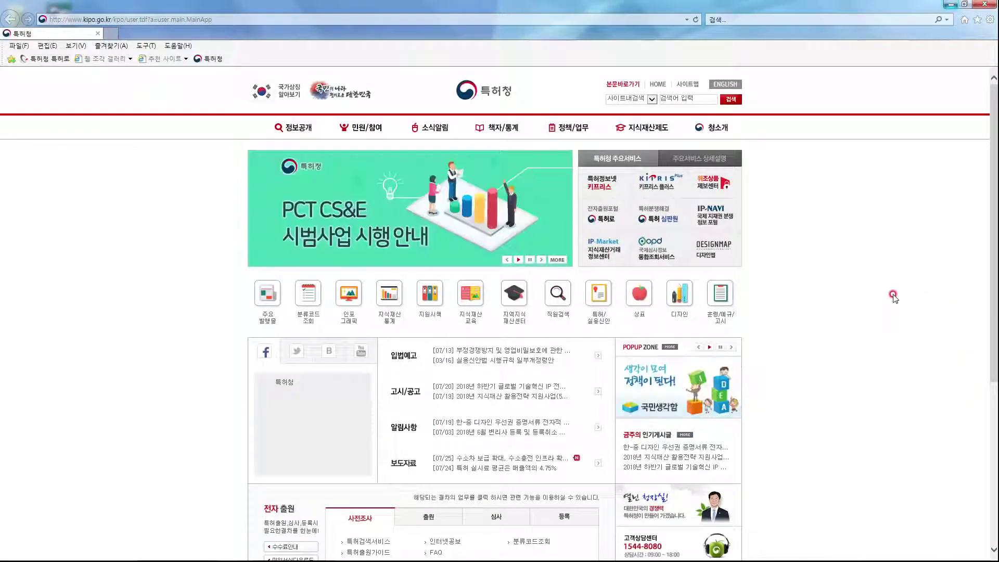
Switch to the KIPO website's civil-form download page (민원서식다운로드) and search the trademark forms for 보정.
{"action": "scroll", "coordinate": [893, 296], "scroll_direction": "down", "scroll_amount": 5}
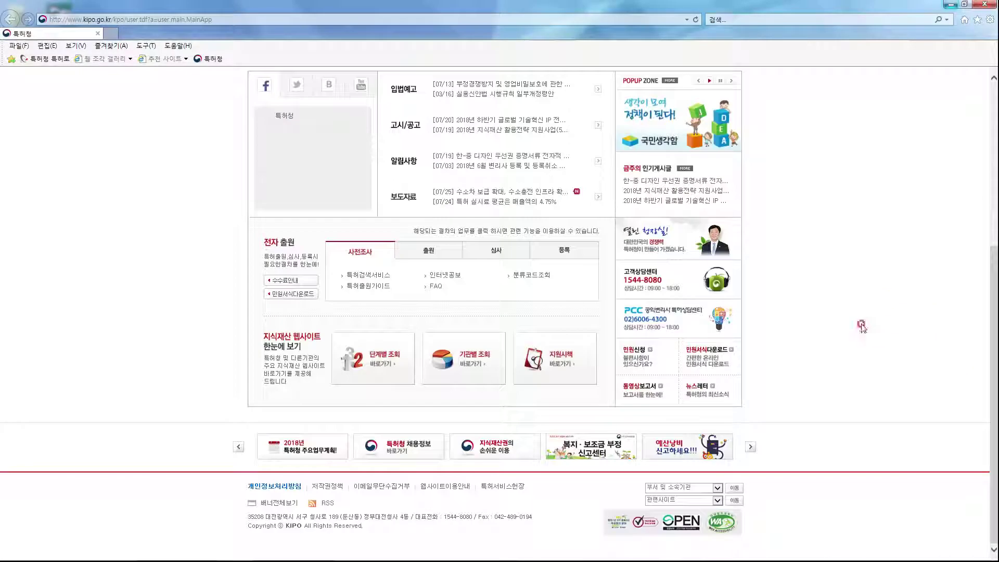
{"action": "left_click", "coordinate": [725, 354]}
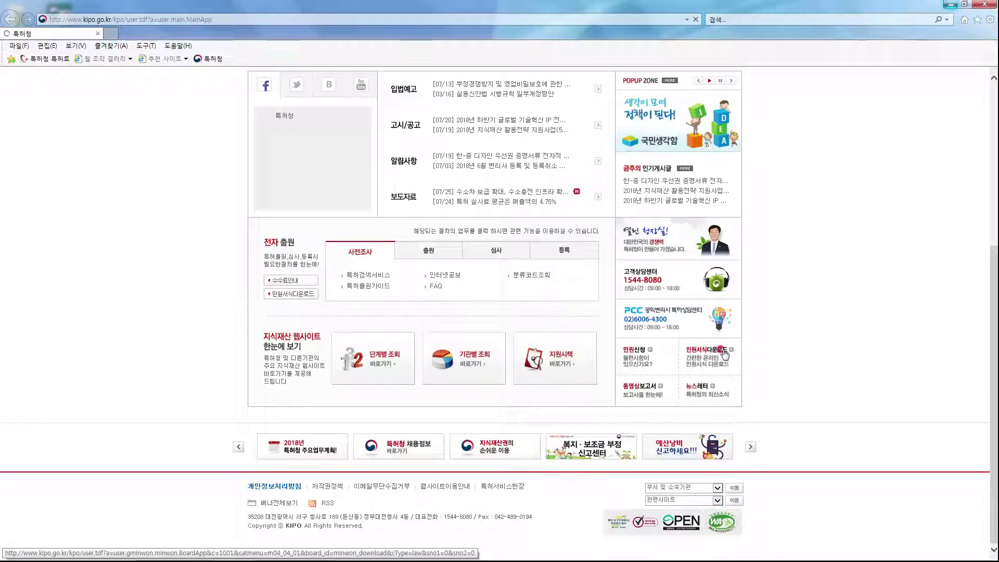
{"action": "left_click", "coordinate": [495, 293]}
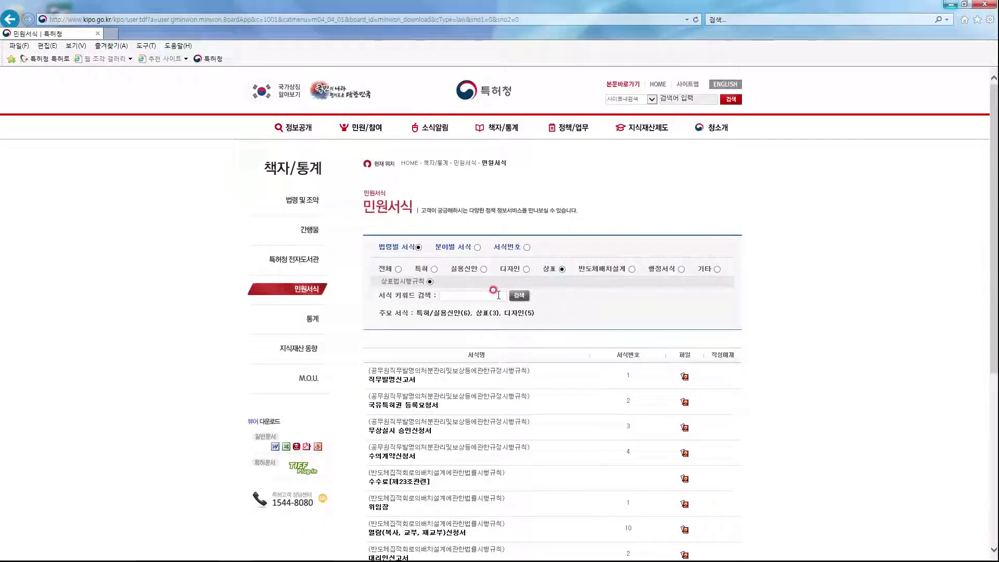
{"action": "type", "text": "보정"}
{"action": "key", "text": "Return"}
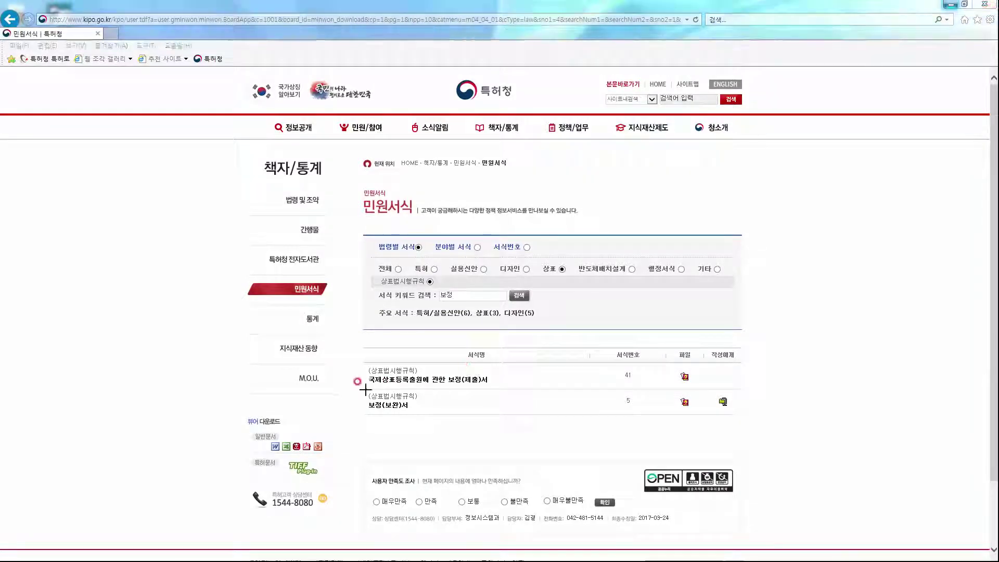
{"action": "left_click_drag", "start_coordinate": [358, 387], "coordinate": [736, 421]}
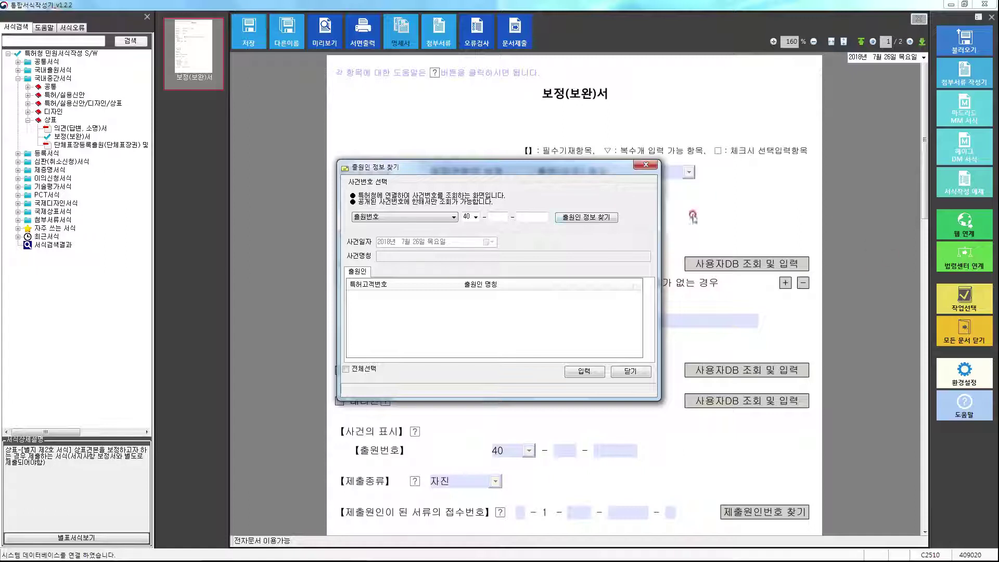
Look up the applicant by the 2018 trademark application number and enter the found applicant into the amendment form.
{"action": "left_click", "coordinate": [502, 216]}
{"action": "type", "text": "201812"}
{"action": "type", "text": "34567"}
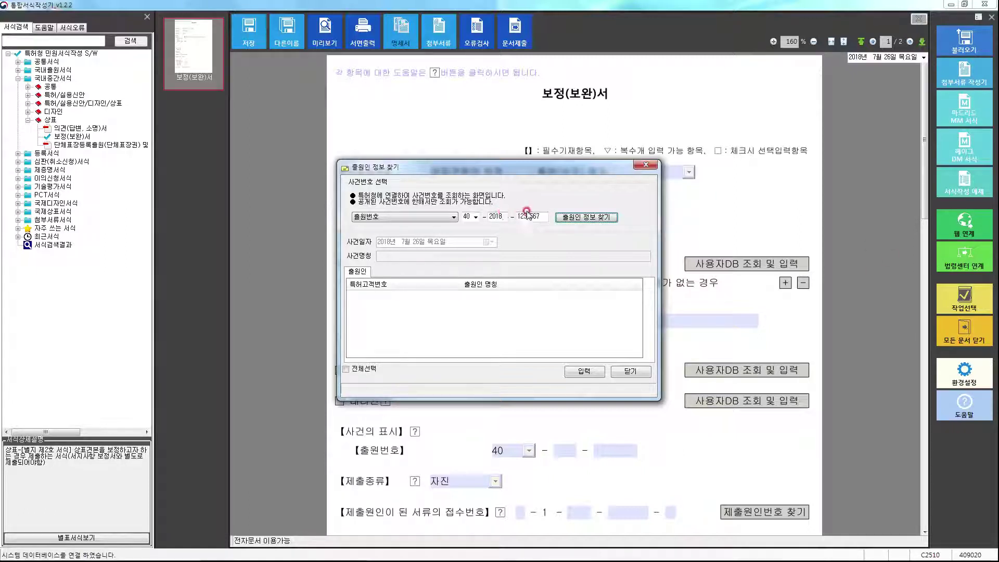
{"action": "left_click", "coordinate": [605, 217]}
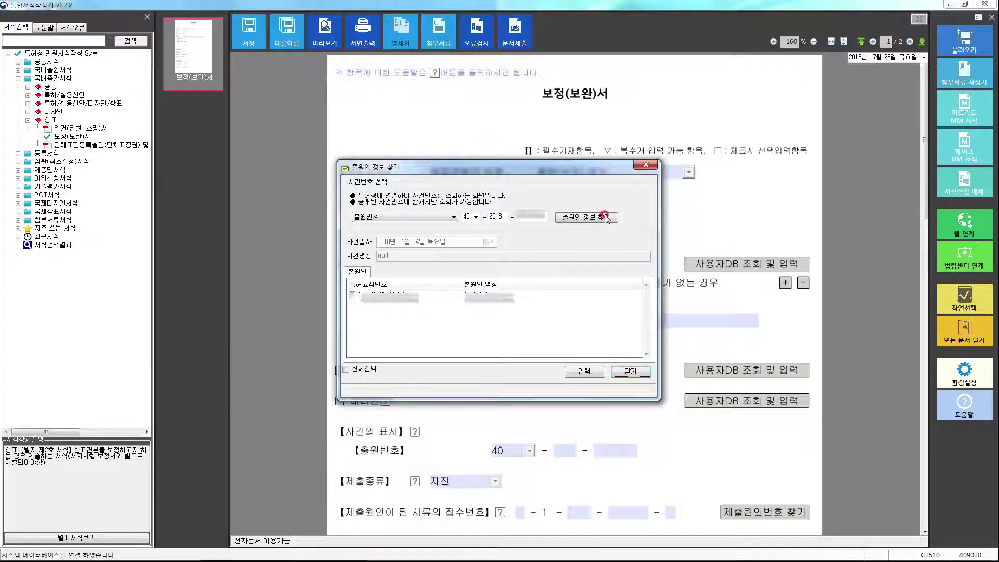
{"action": "left_click", "coordinate": [349, 295]}
{"action": "left_click", "coordinate": [351, 297]}
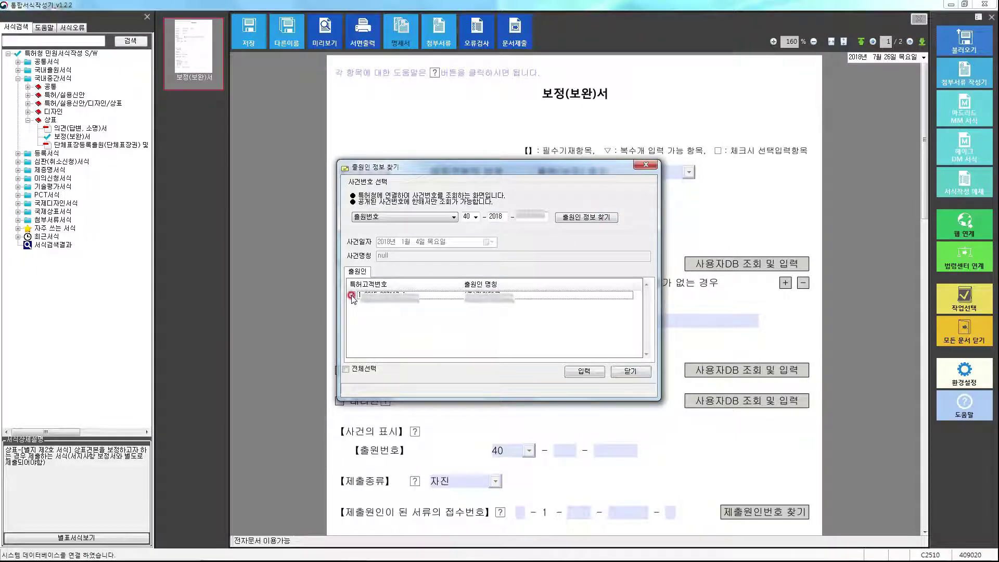
{"action": "left_click", "coordinate": [569, 373]}
{"action": "left_click", "coordinate": [564, 370]}
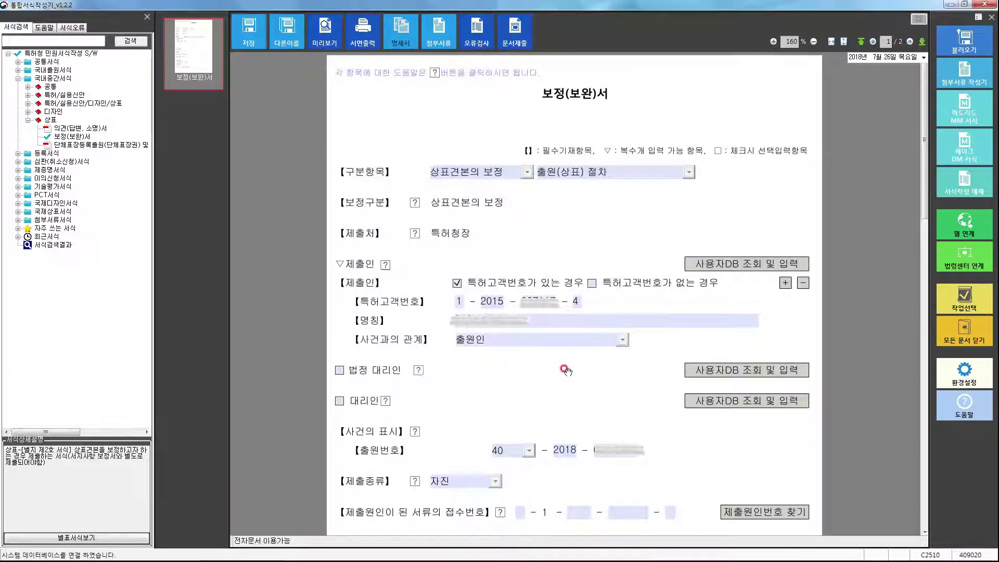
Set the classification item (구분항목) to 출원서등 보정 with the 출원(상표) 절차 procedure.
{"action": "left_click", "coordinate": [526, 172]}
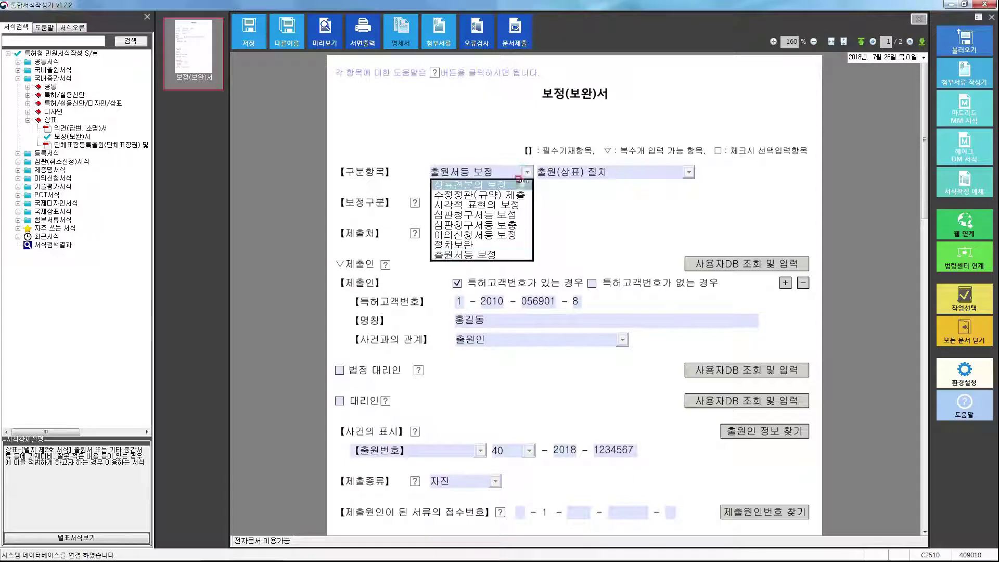
{"action": "left_click", "coordinate": [515, 255]}
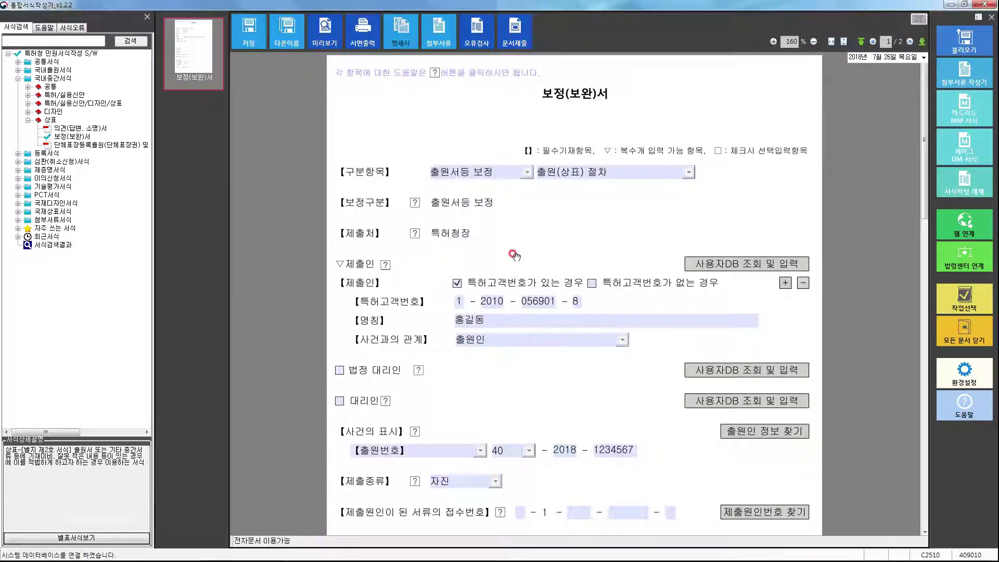
{"action": "left_click", "coordinate": [689, 172]}
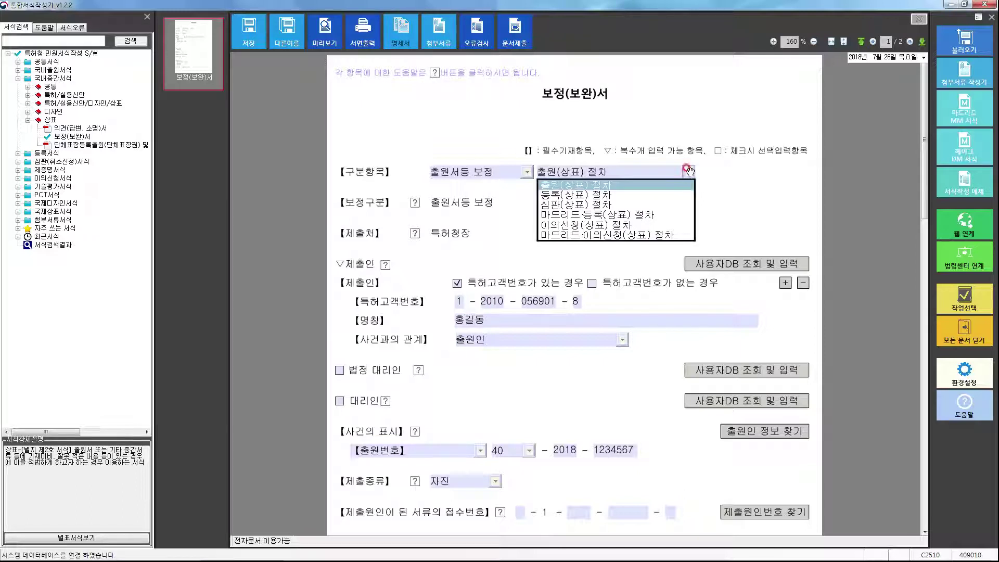
{"action": "left_click", "coordinate": [688, 173]}
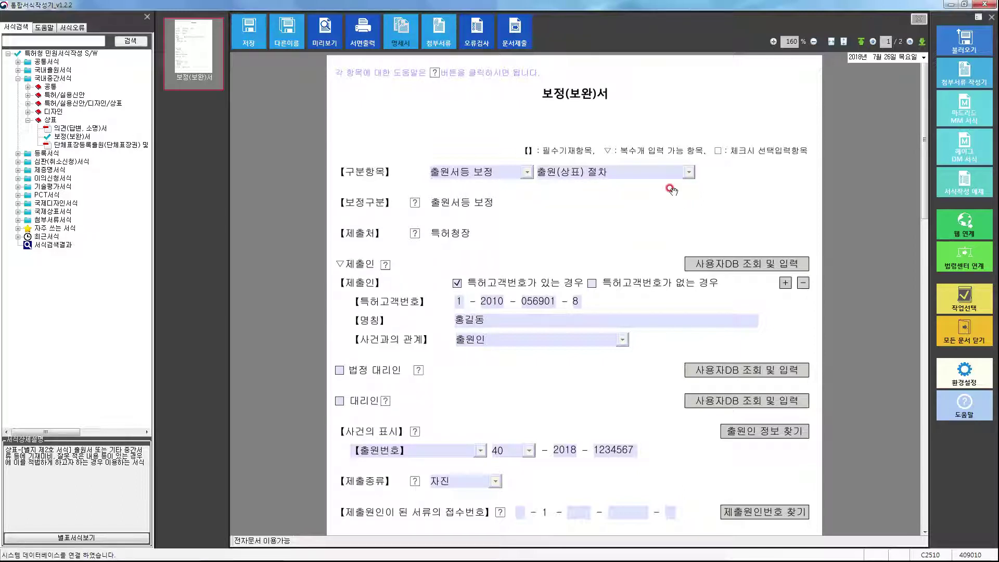
Include the legal representative (법정 대리인) section in the amendment form.
{"action": "left_click", "coordinate": [339, 370]}
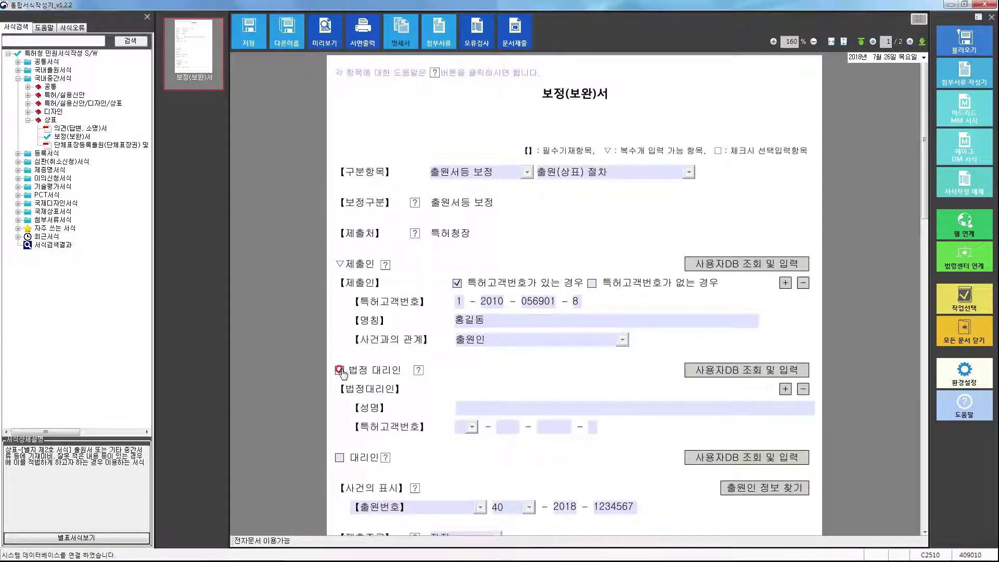
{"action": "mouse_move", "coordinate": [332, 356]}
{"action": "left_mouse_down"}
{"action": "mouse_move", "coordinate": [837, 432]}
{"action": "mouse_move", "coordinate": [825, 433]}
{"action": "left_mouse_up"}
{"action": "left_click", "coordinate": [788, 385]}
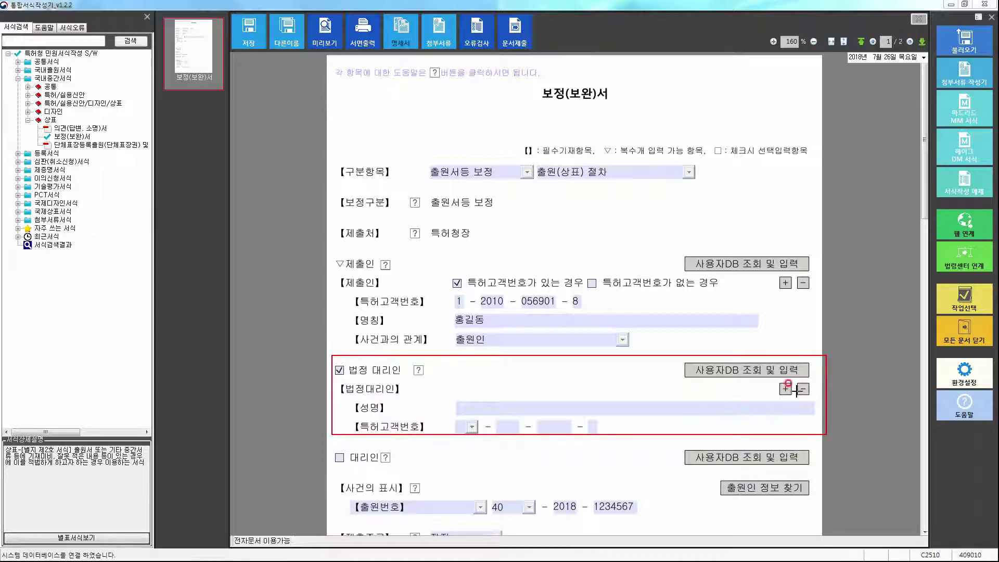
Keep the submission type (제출종류) at 자진 and enter the receipt number of the document causing the submission.
{"action": "scroll", "coordinate": [796, 390], "scroll_direction": "down", "scroll_amount": 4}
{"action": "left_click", "coordinate": [496, 324]}
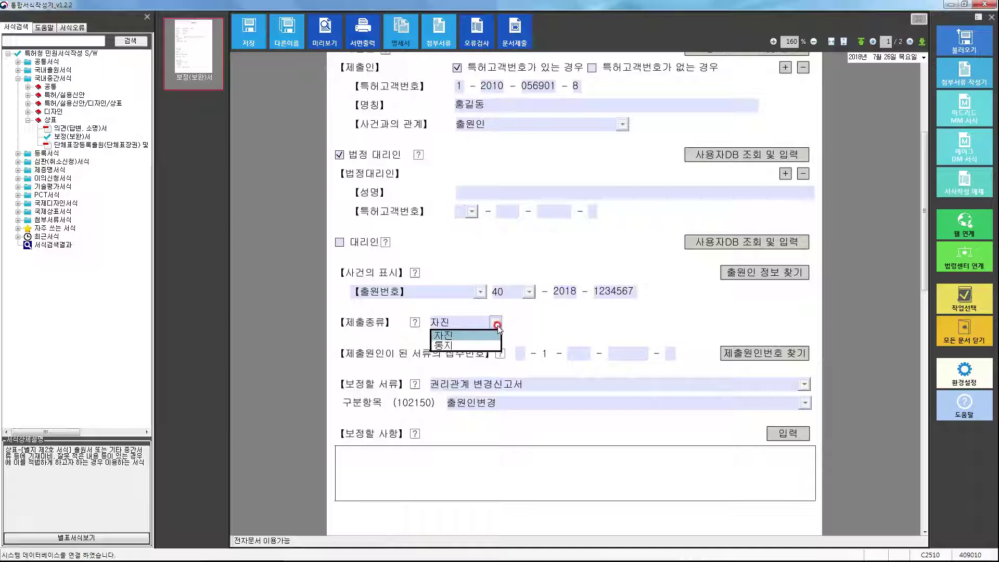
{"action": "left_click", "coordinate": [475, 334]}
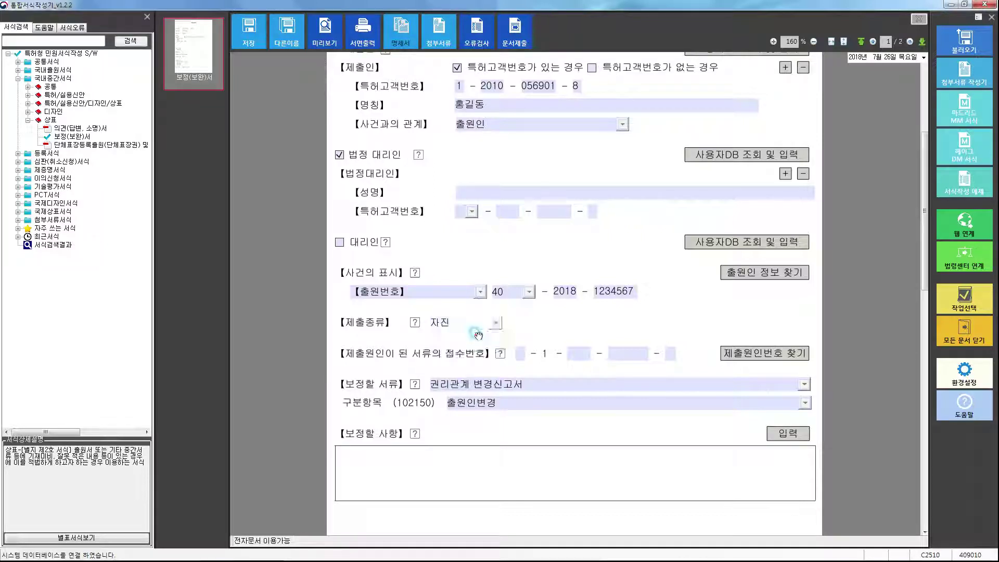
{"action": "left_click", "coordinate": [520, 352]}
{"action": "left_click", "coordinate": [659, 310]}
{"action": "type", "text": "1 - 2018 - 1234"}
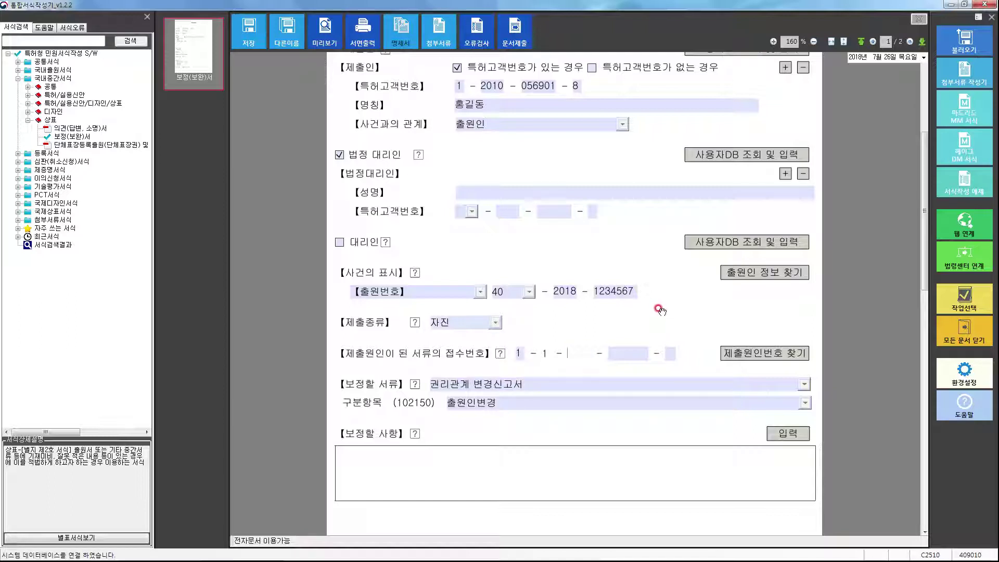
{"action": "type", "text": "567 - 89"}
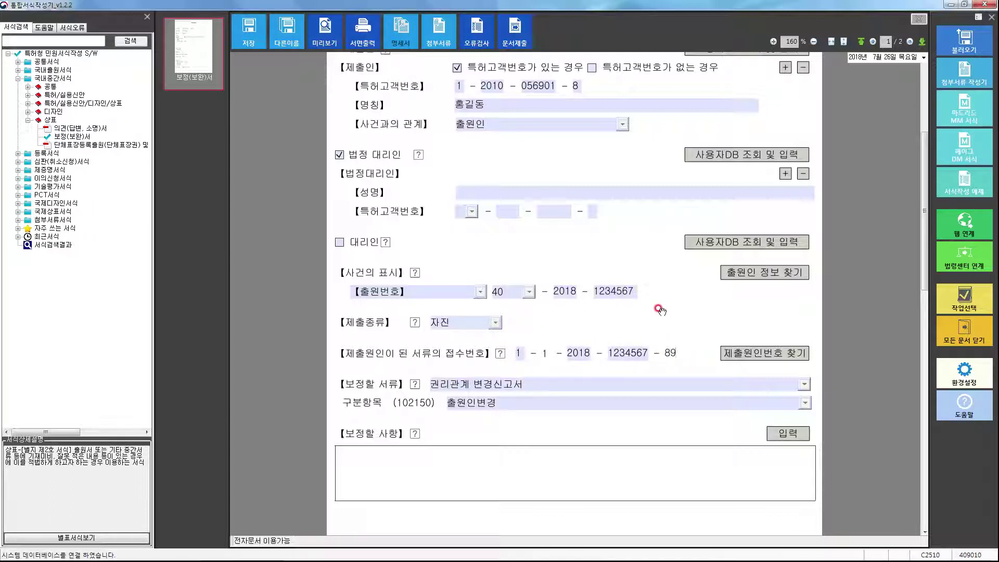
Set the submission type (제출종류) to 통지 and enter the dispatch number of the document causing the submission.
{"action": "left_click", "coordinate": [498, 325]}
{"action": "left_click", "coordinate": [490, 343]}
{"action": "left_click", "coordinate": [511, 355]}
{"action": "type", "text": "9 - 5 - 2018 - 1234567 - 89"}
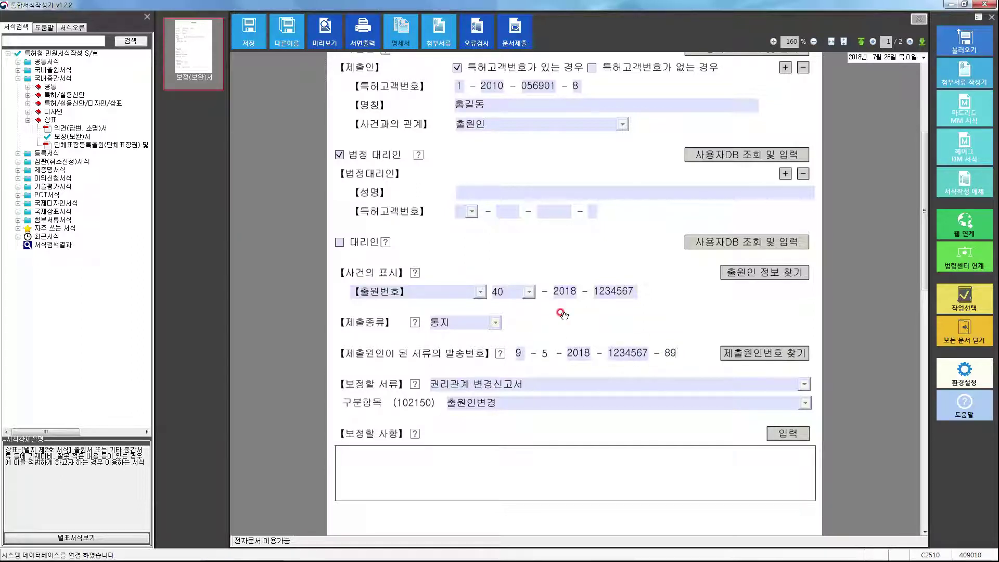
Open the search by case number (사건번호별 검색) in the 특허보관함 on the 특허로 website.
{"action": "left_click", "coordinate": [734, 356]}
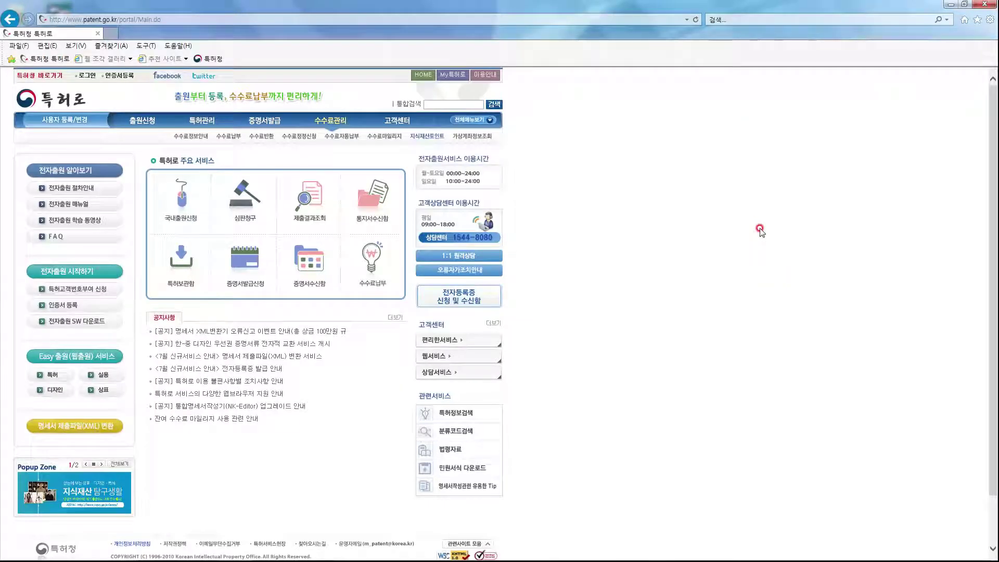
{"action": "mouse_move", "coordinate": [202, 120]}
{"action": "left_click", "coordinate": [179, 137]}
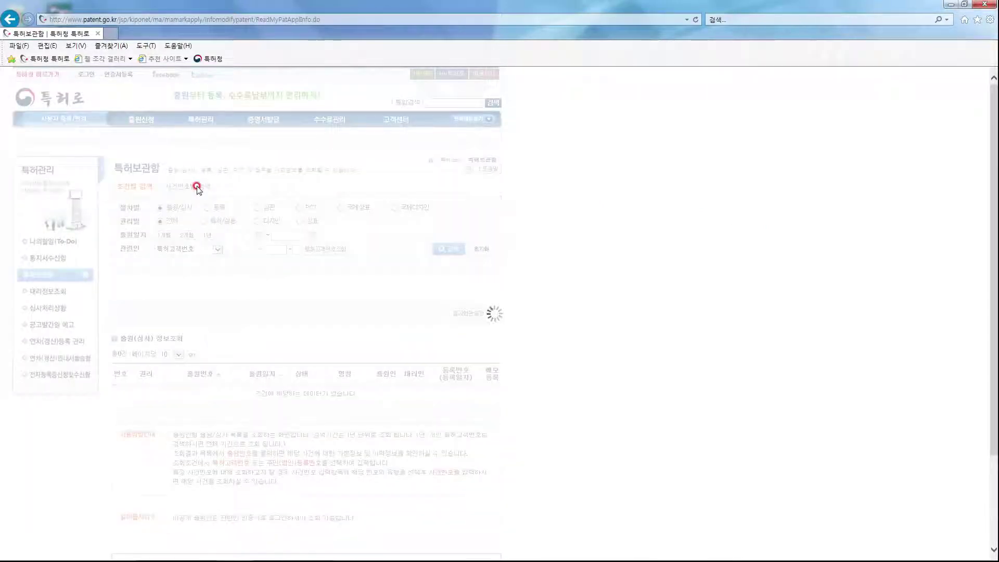
{"action": "left_click", "coordinate": [197, 186]}
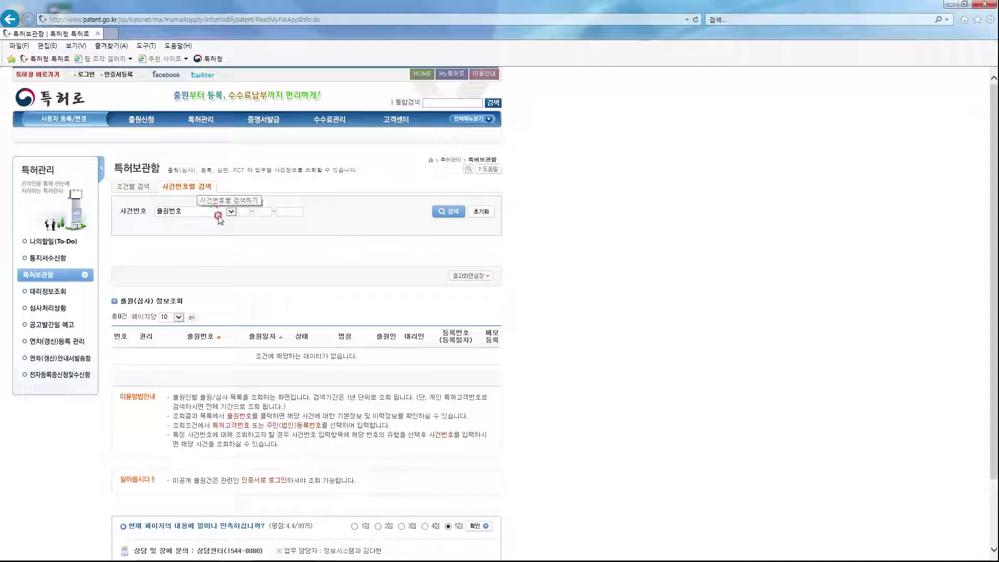
Back in the amendment form, set the document to amend to 상표등록출원서 with the category 상표등록출원 - 상표.
{"action": "left_click", "coordinate": [803, 385]}
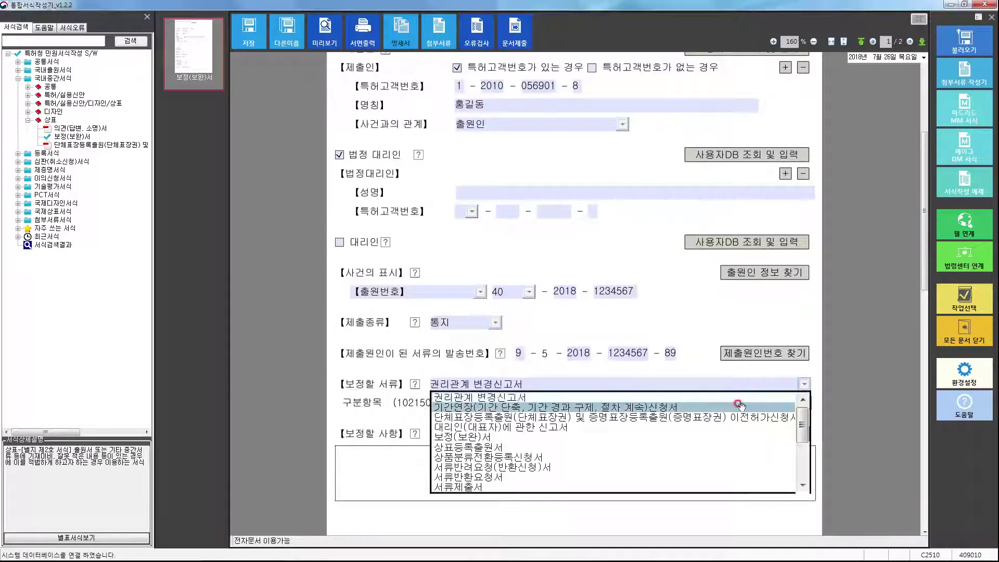
{"action": "left_click", "coordinate": [717, 447]}
{"action": "left_click", "coordinate": [717, 449]}
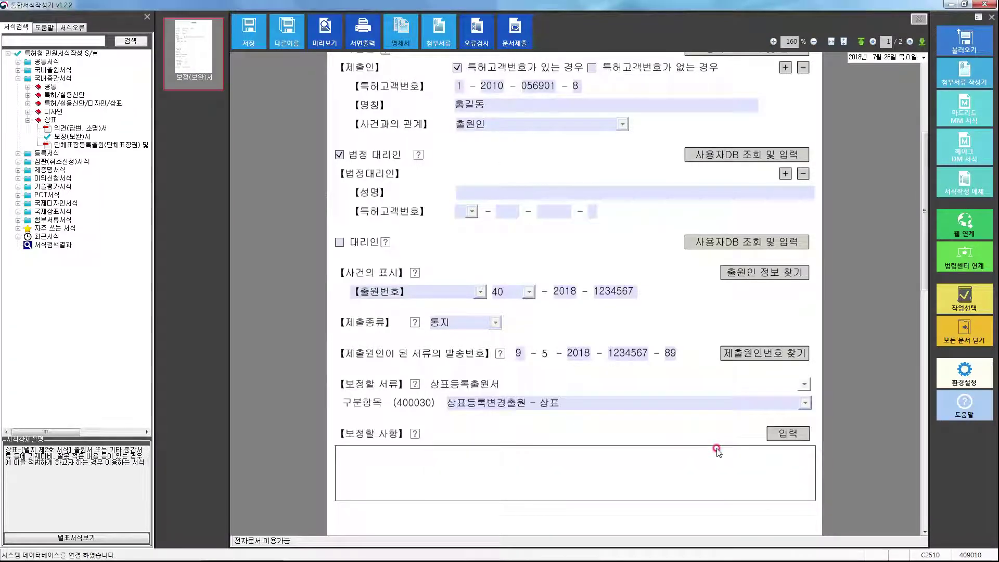
{"action": "scroll", "coordinate": [711, 439], "scroll_direction": "down", "scroll_amount": 2}
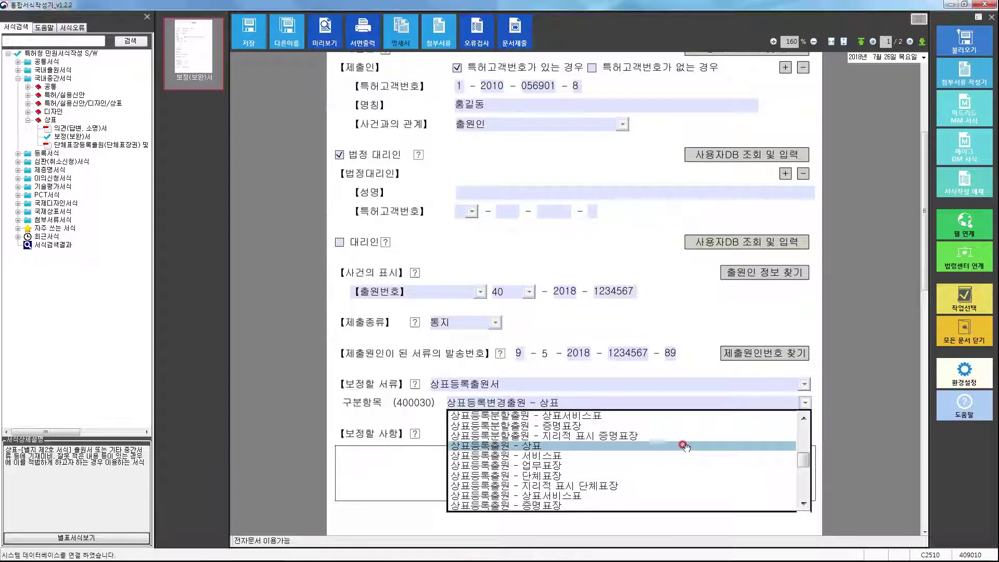
{"action": "left_click", "coordinate": [687, 447]}
Open the entry form for the matters to amend (보정할 사항) and set the 등록대상 amendment method to 정정.
{"action": "left_click", "coordinate": [799, 436]}
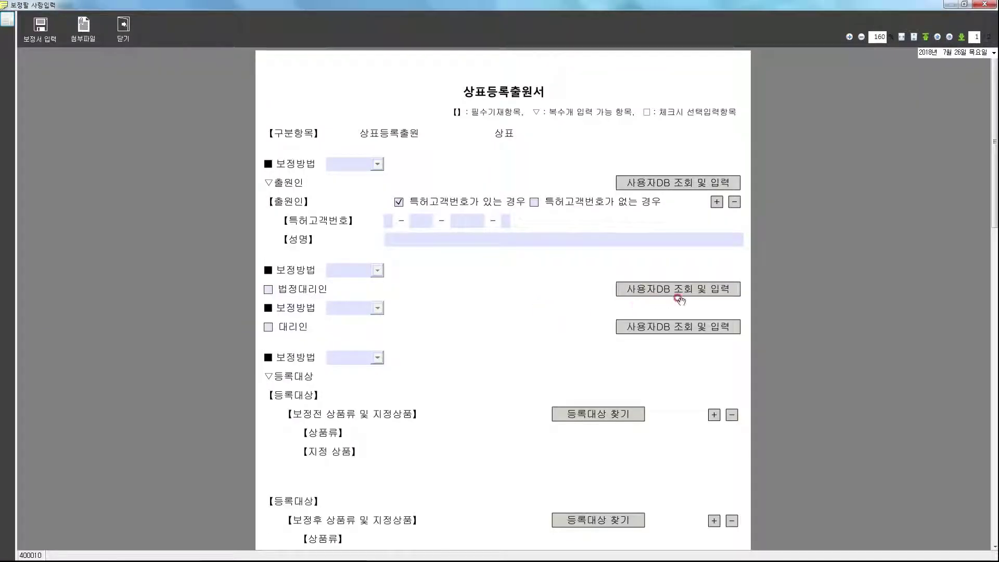
{"action": "scroll", "coordinate": [770, 280], "scroll_direction": "down", "scroll_amount": 1}
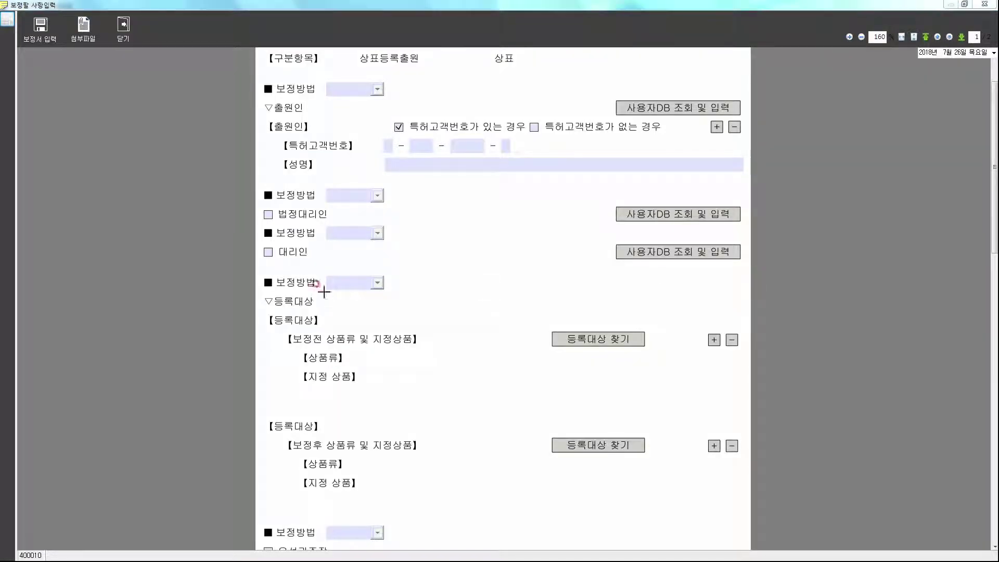
{"action": "mouse_move", "coordinate": [259, 271]}
{"action": "left_mouse_down"}
{"action": "mouse_move", "coordinate": [718, 479]}
{"action": "mouse_move", "coordinate": [742, 479]}
{"action": "mouse_move", "coordinate": [749, 494]}
{"action": "left_mouse_up"}
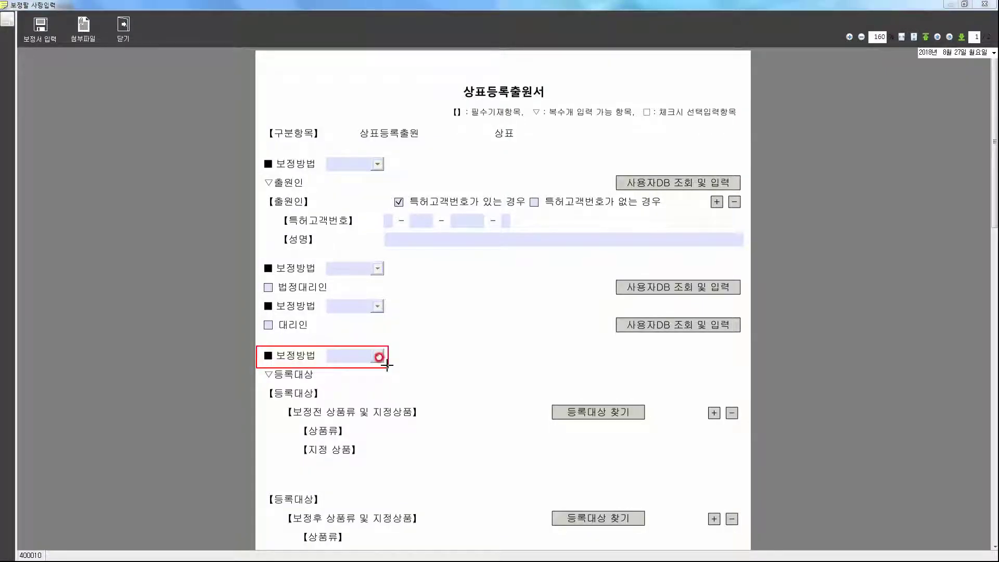
{"action": "left_click", "coordinate": [379, 357]}
{"action": "left_click", "coordinate": [374, 373]}
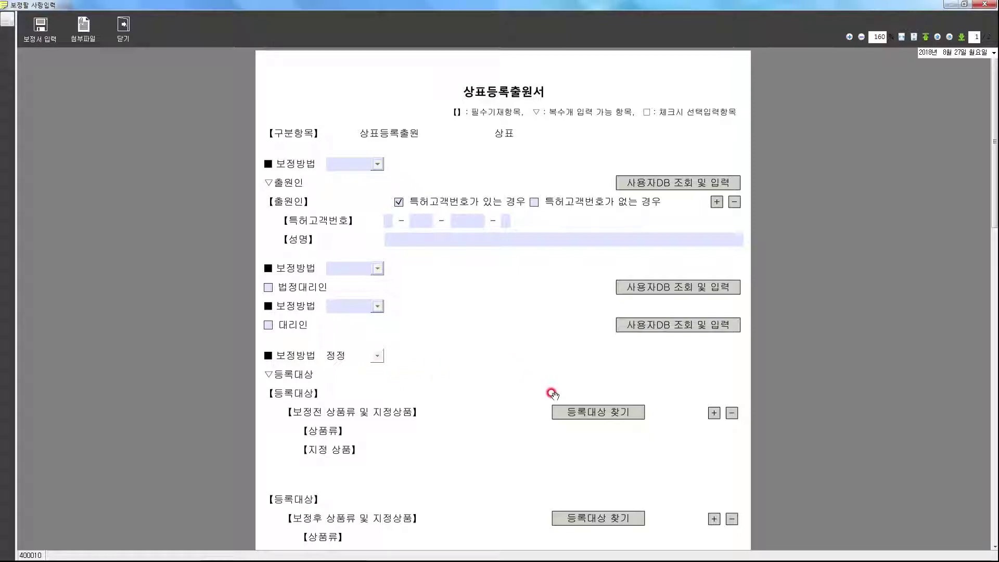
Open the 등록대상 search for the pre-amendment designated goods and choose goods class 제04류.
{"action": "left_click_drag", "start_coordinate": [545, 397], "coordinate": [651, 424]}
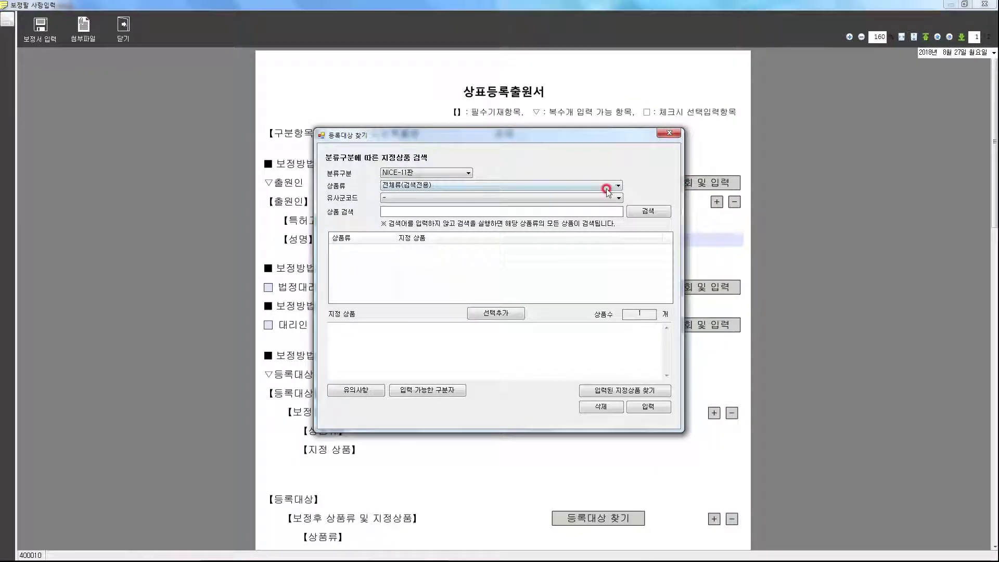
{"action": "left_click", "coordinate": [605, 186]}
{"action": "left_click", "coordinate": [593, 218]}
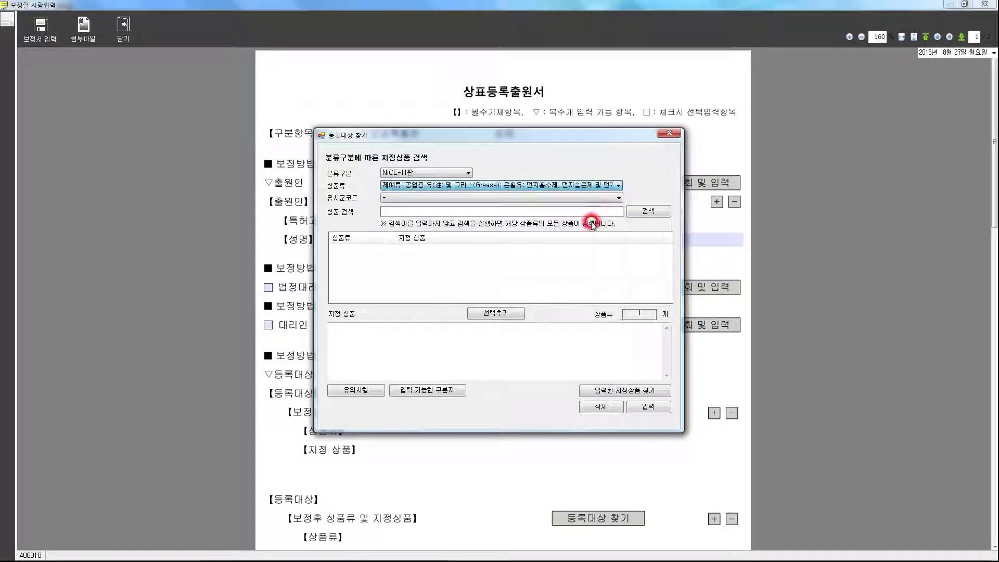
Enter 엔진호일 as a pre-amendment designated good, and search class 제04류 for 양초 and add 양초 to the list.
{"action": "type", "text": "진오일"}
{"action": "left_click", "coordinate": [442, 211]}
{"action": "type", "text": "엔"}
{"action": "type", "text": "초"}
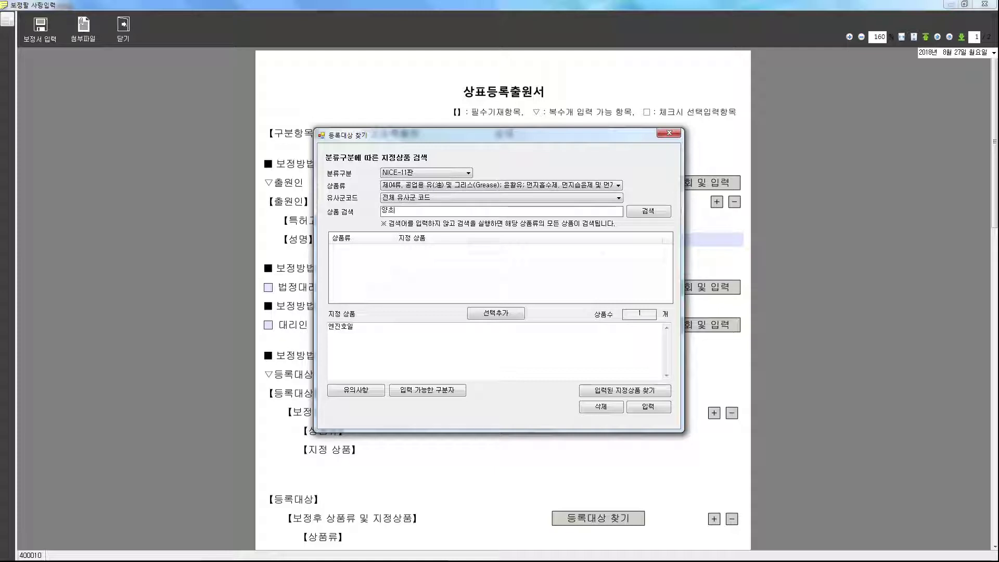
{"action": "key", "text": "Return"}
{"action": "left_click_drag", "start_coordinate": [664, 252], "coordinate": [667, 263]}
{"action": "left_click", "coordinate": [334, 290]}
{"action": "left_click", "coordinate": [478, 312]}
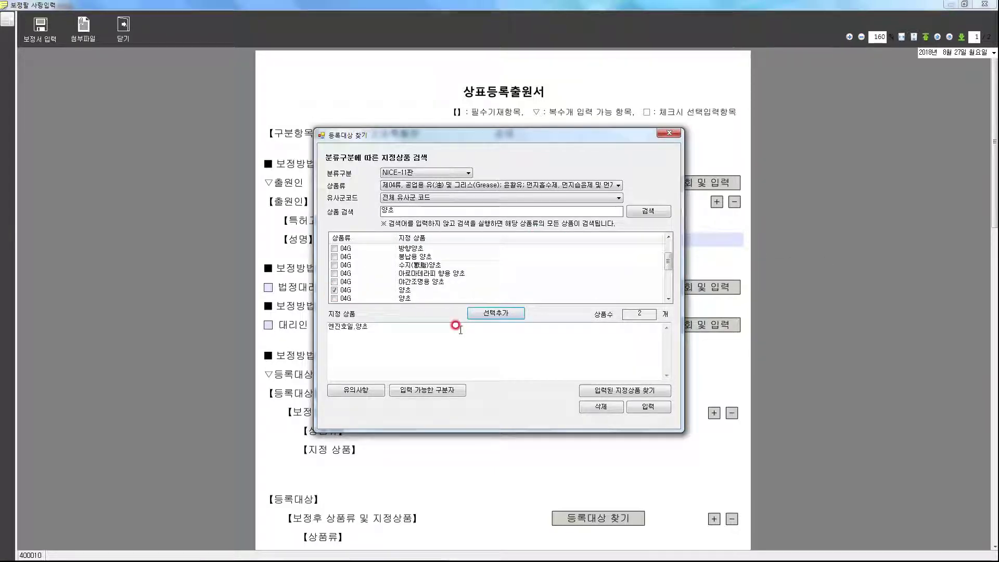
Append 가정용 정전기방지제 to the designated goods and enter the list as the pre-amendment goods in the form.
{"action": "left_click", "coordinate": [458, 323]}
{"action": "type", "text": ", 가정용 정전기방지제"}
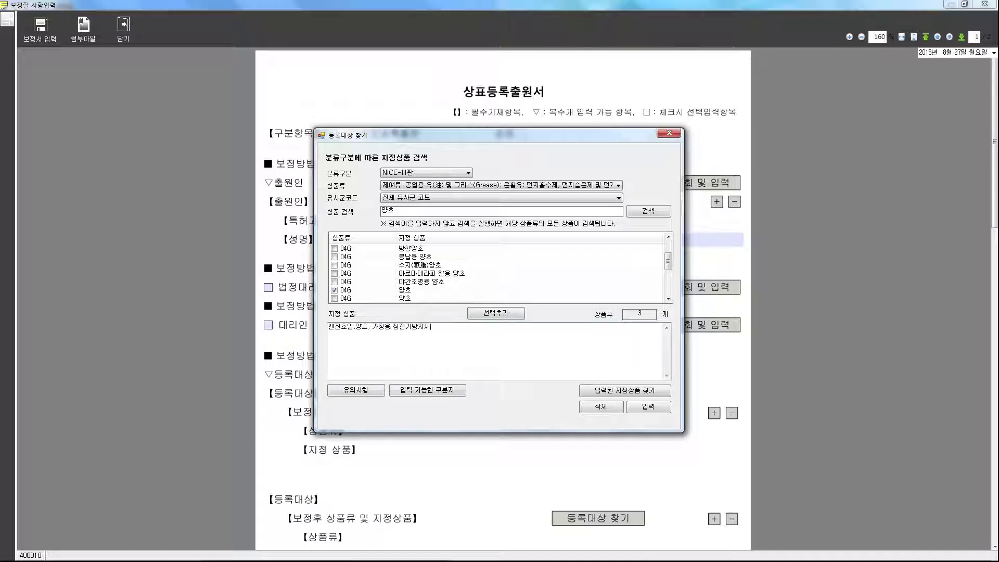
{"action": "left_click", "coordinate": [646, 406]}
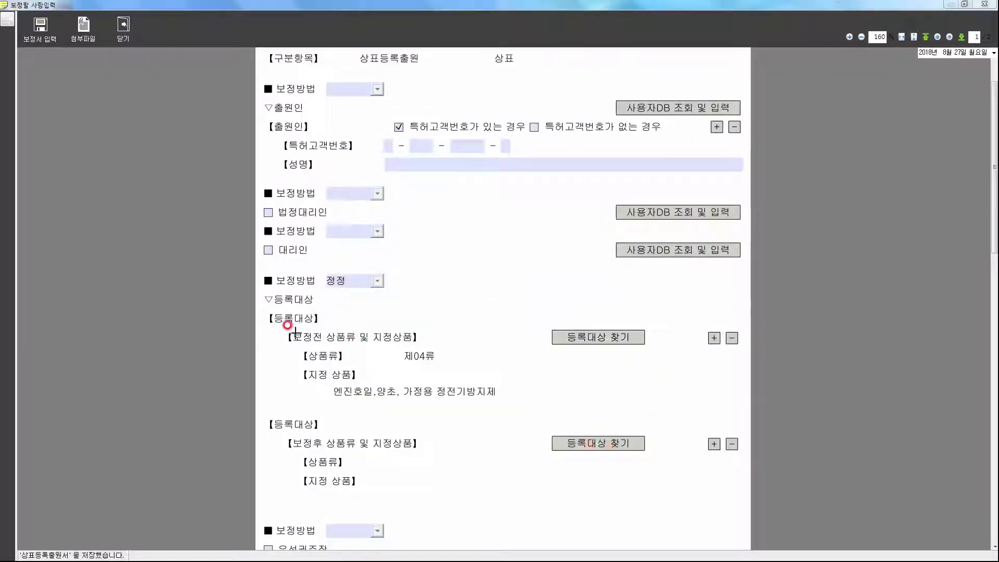
{"action": "mouse_move", "coordinate": [281, 329]}
{"action": "left_mouse_down"}
{"action": "mouse_move", "coordinate": [478, 371]}
{"action": "mouse_move", "coordinate": [662, 391]}
{"action": "mouse_move", "coordinate": [671, 402]}
{"action": "left_mouse_up"}
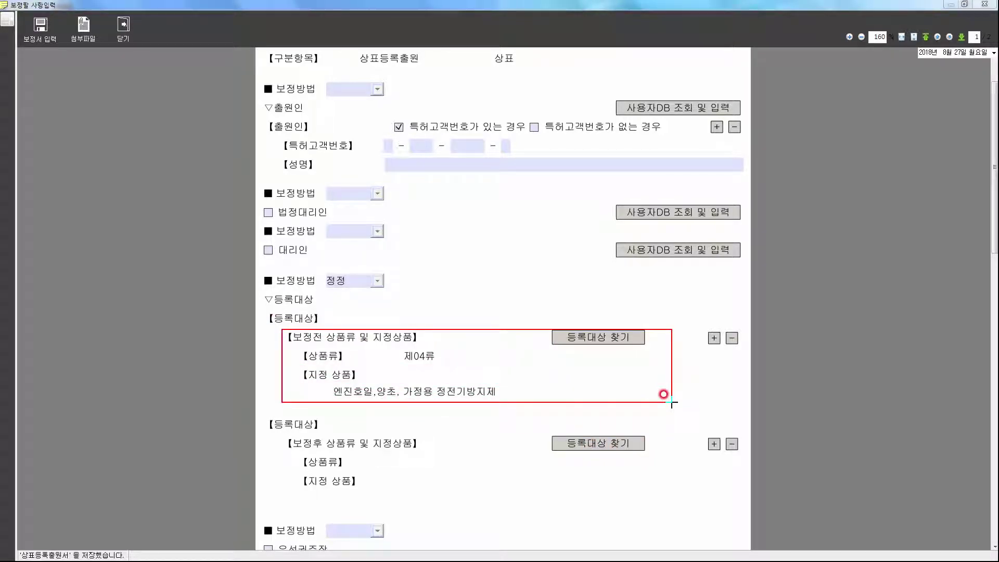
Fill the post-amendment 등록대상 entry with goods class 제04류 and the designated good 엔진오일.
{"action": "left_click", "coordinate": [635, 444]}
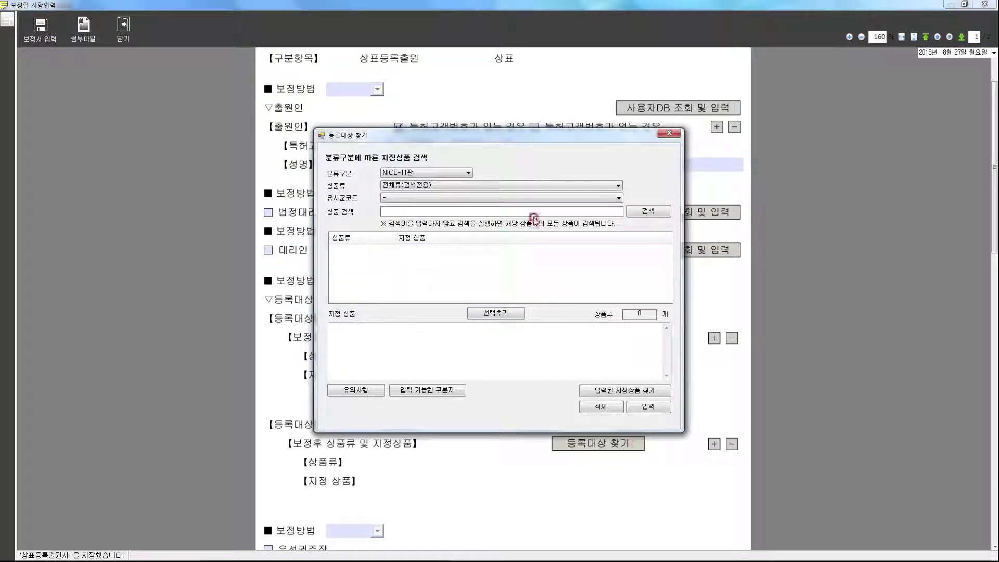
{"action": "left_click", "coordinate": [533, 188]}
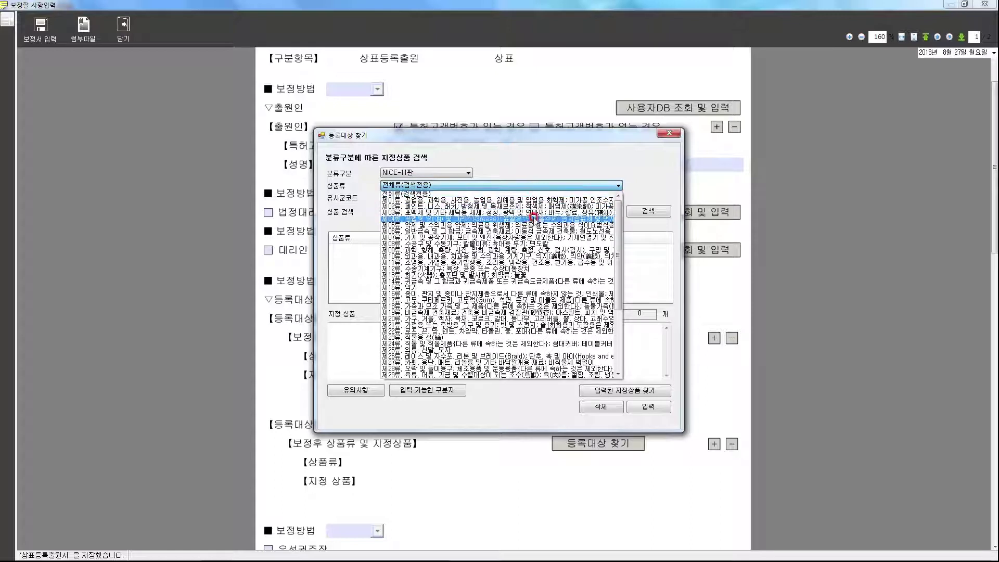
{"action": "left_click", "coordinate": [535, 218]}
{"action": "left_click", "coordinate": [476, 339]}
{"action": "type", "text": "엔진오일"}
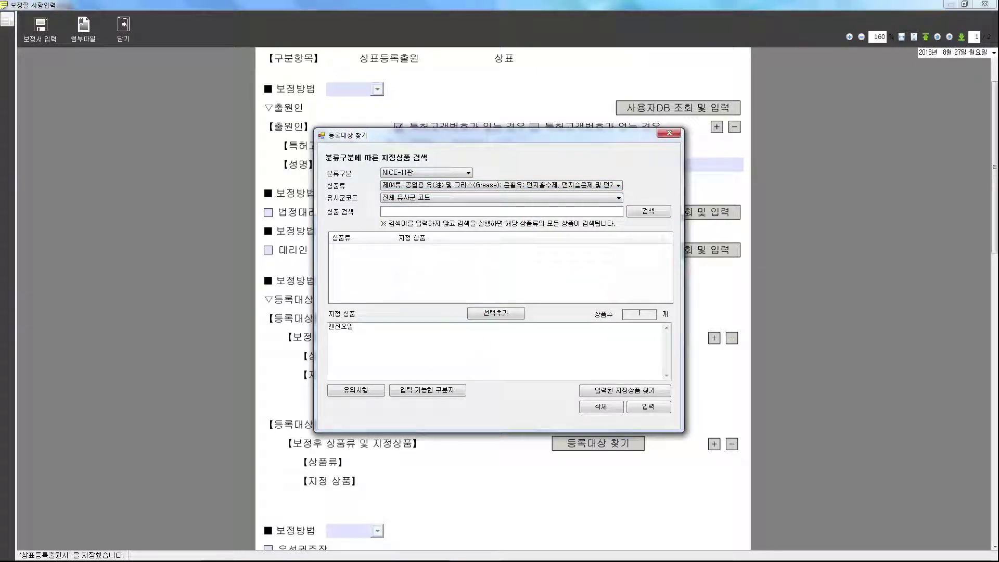
{"action": "left_click", "coordinate": [645, 408]}
{"action": "left_click", "coordinate": [645, 408]}
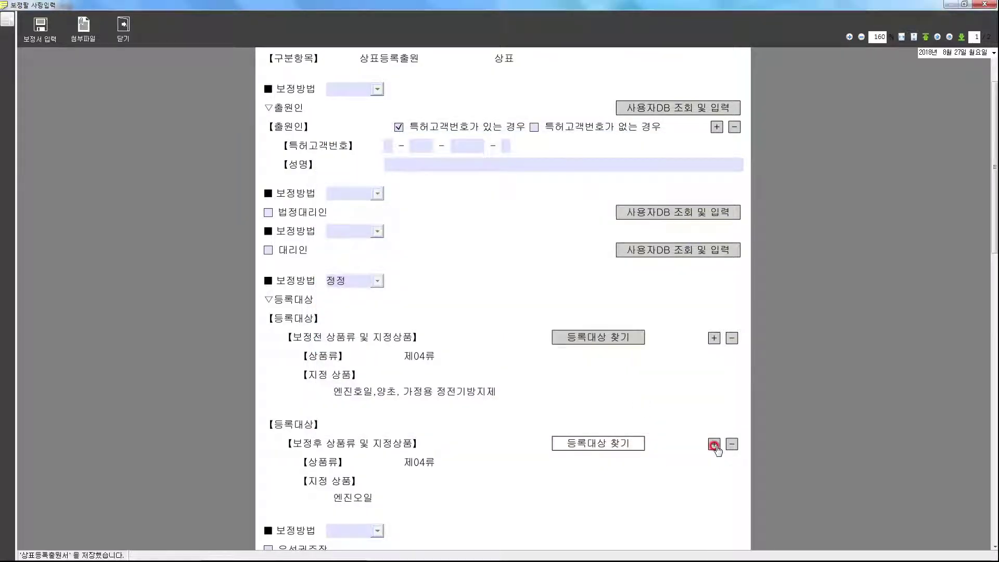
Add a second post-amendment 등록대상 entry with goods class 제03류 and the designated good 가정용 정전기방지제.
{"action": "left_click", "coordinate": [714, 445]}
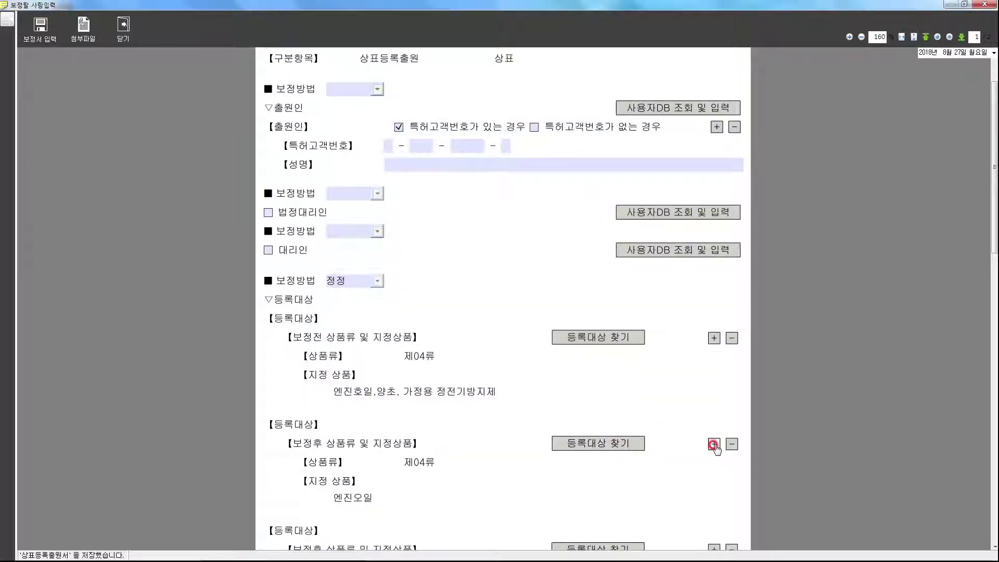
{"action": "scroll", "coordinate": [714, 446], "scroll_direction": "down", "scroll_amount": 3}
{"action": "left_click", "coordinate": [614, 401]}
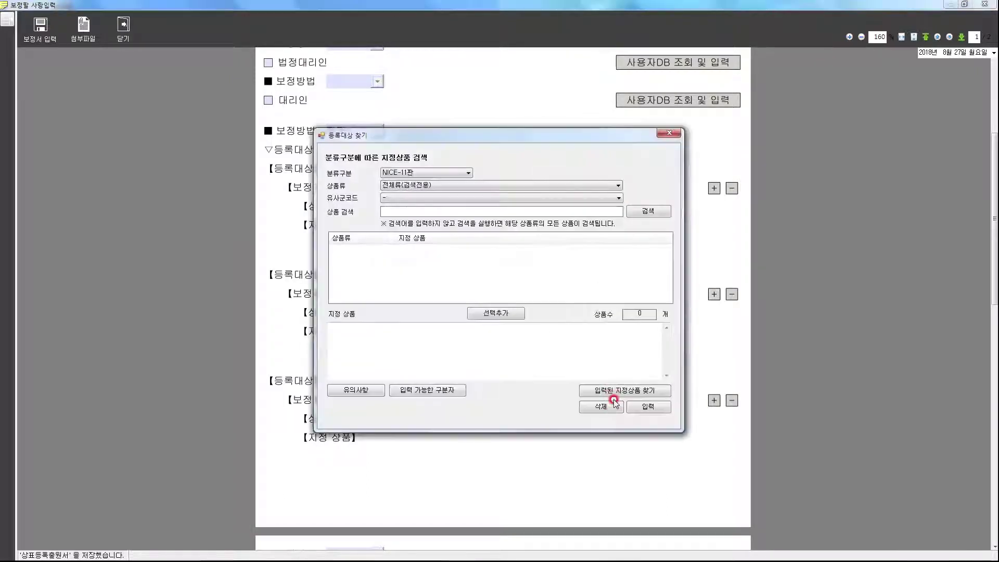
{"action": "left_click", "coordinate": [630, 405]}
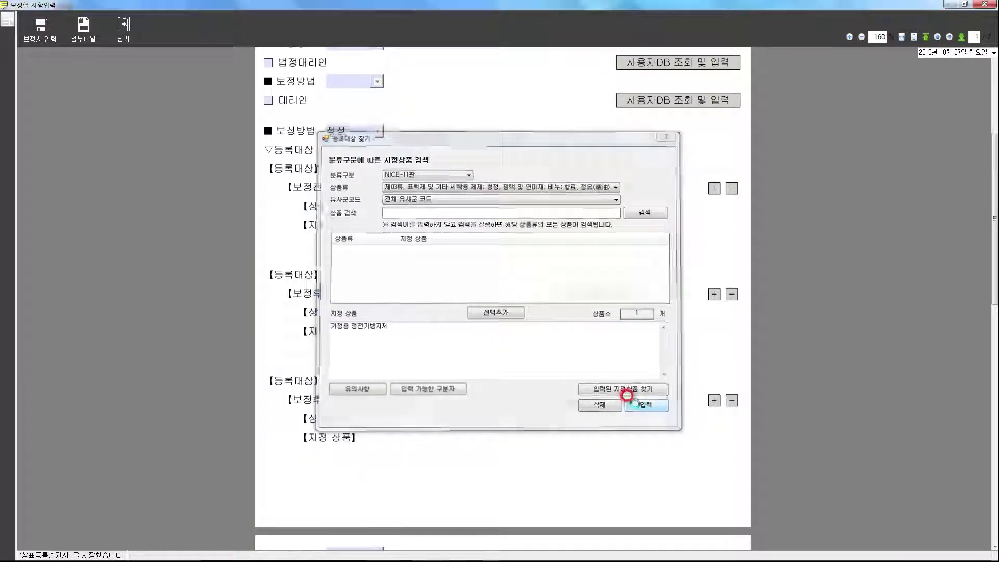
{"action": "scroll", "coordinate": [442, 229], "scroll_direction": "down", "scroll_amount": 1}
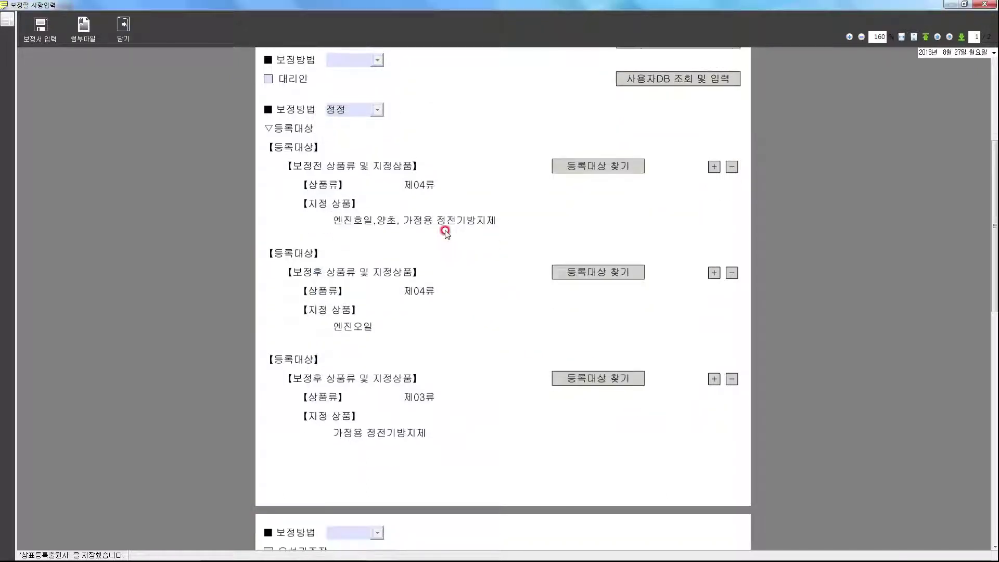
{"action": "left_click", "coordinate": [387, 220]}
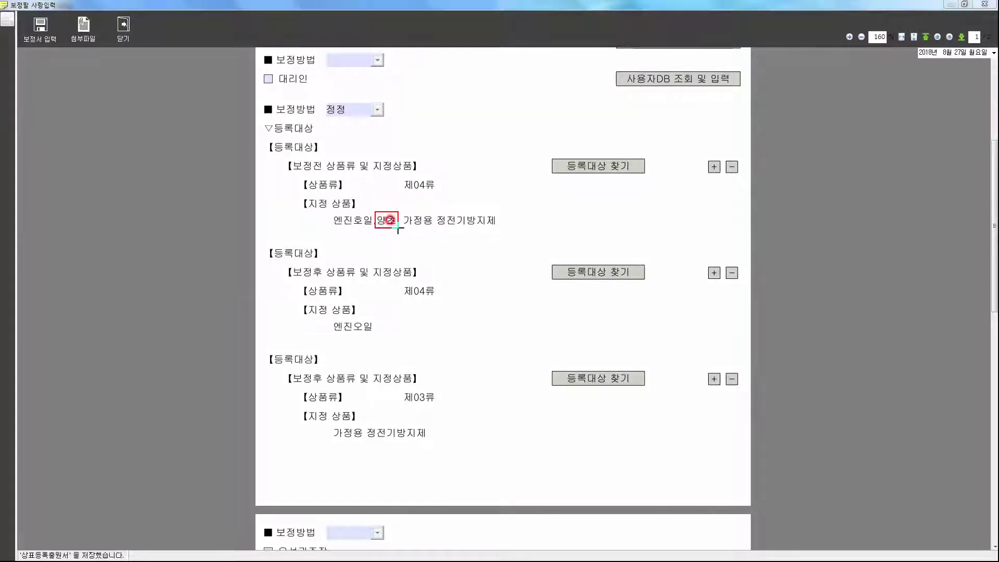
{"action": "left_click_drag", "start_coordinate": [261, 238], "coordinate": [664, 472]}
{"action": "left_click", "coordinate": [650, 443]}
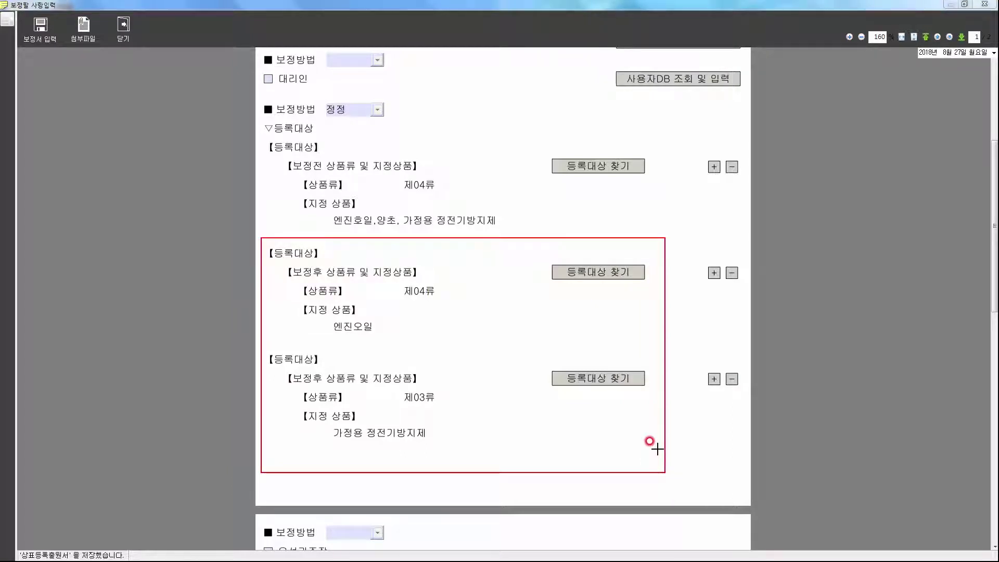
{"action": "left_click", "coordinate": [654, 445]}
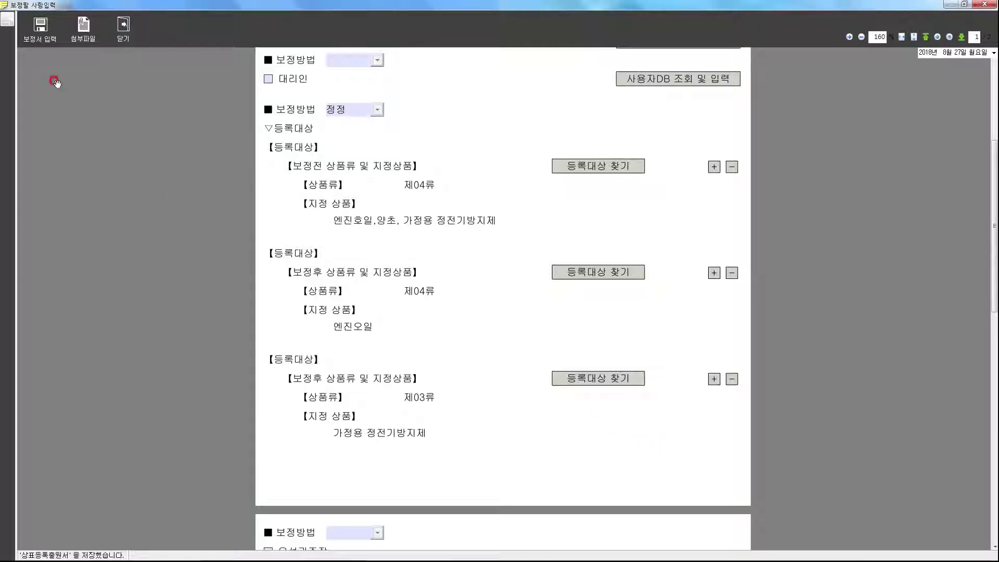
Transfer the entered corrections into the amendment form and check its 보정할 사항 and 수수료 sections.
{"action": "left_click", "coordinate": [41, 38]}
{"action": "mouse_move", "coordinate": [331, 221]}
{"action": "left_mouse_down"}
{"action": "mouse_move", "coordinate": [536, 356]}
{"action": "mouse_move", "coordinate": [811, 474]}
{"action": "left_mouse_up"}
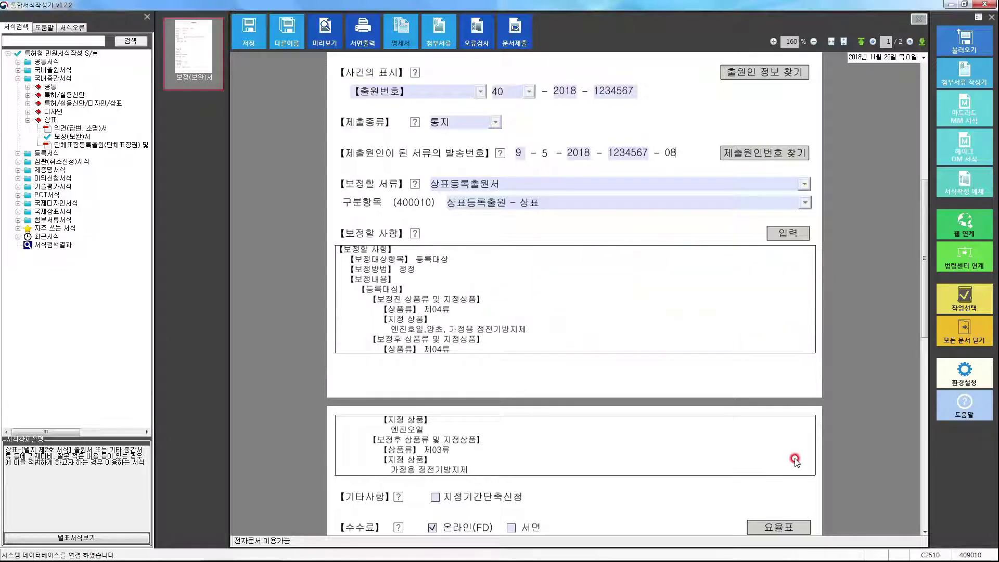
{"action": "scroll", "coordinate": [795, 457], "scroll_direction": "down", "scroll_amount": 3}
{"action": "mouse_move", "coordinate": [333, 370]}
{"action": "left_mouse_down"}
{"action": "mouse_move", "coordinate": [390, 408]}
{"action": "mouse_move", "coordinate": [723, 464]}
{"action": "mouse_move", "coordinate": [812, 466]}
{"action": "left_mouse_up"}
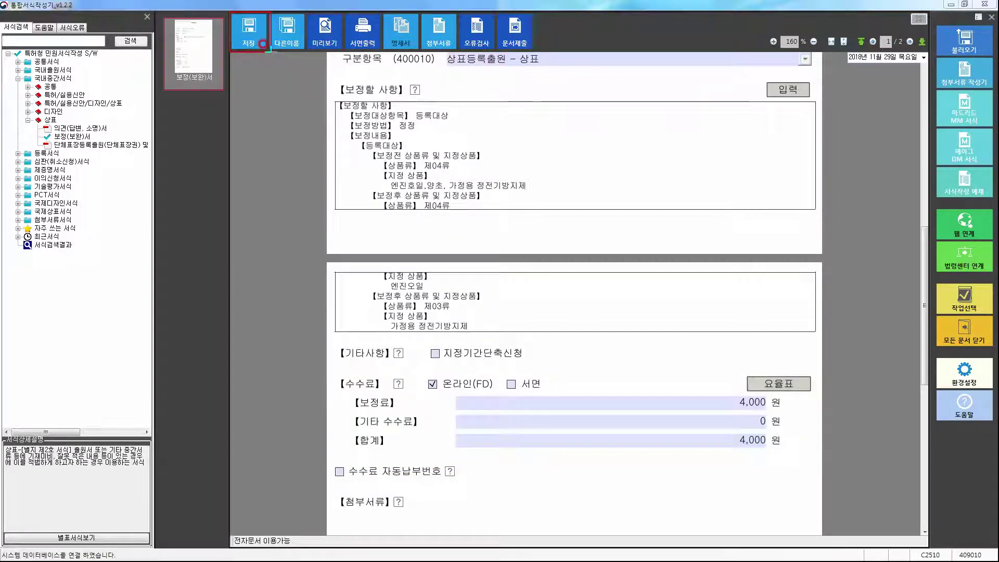
Save the amendment form as the PDF file 상표보정서 and proceed through the document submission wizard (제출 마법사).
{"action": "left_click", "coordinate": [250, 46]}
{"action": "left_click", "coordinate": [250, 47]}
{"action": "left_click", "coordinate": [285, 235]}
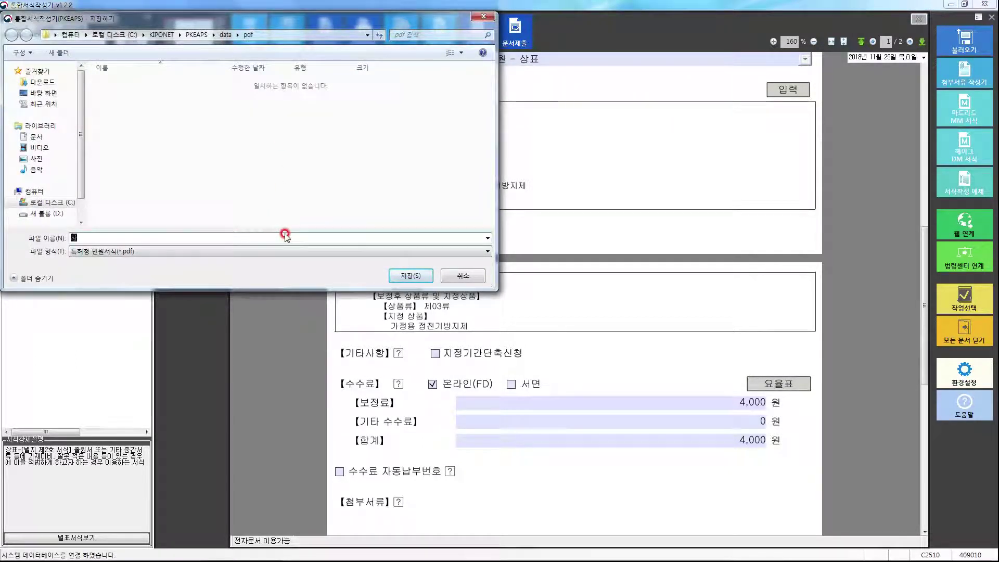
{"action": "type", "text": "상표보정서"}
{"action": "key", "text": "Return"}
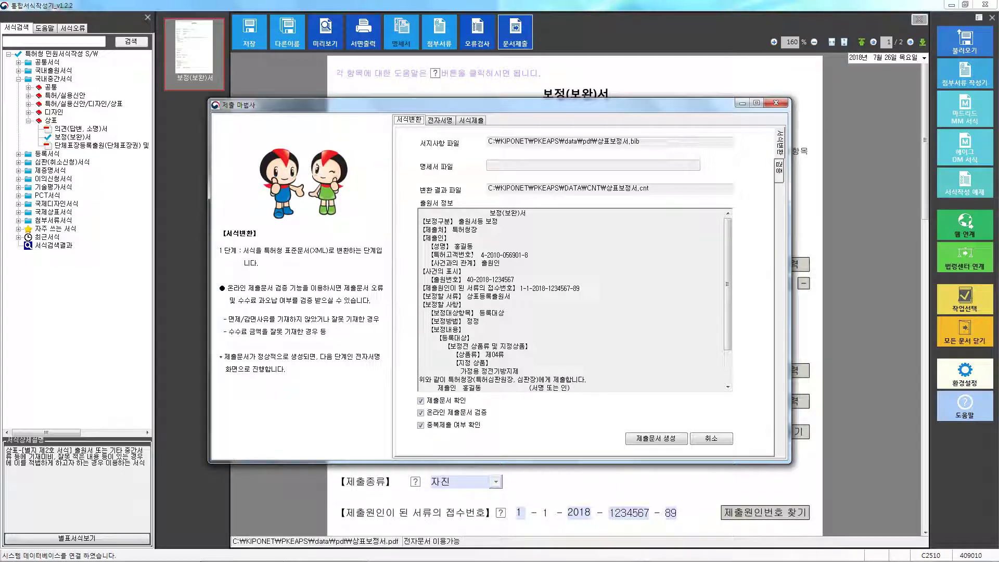
{"action": "key", "text": "Return"}
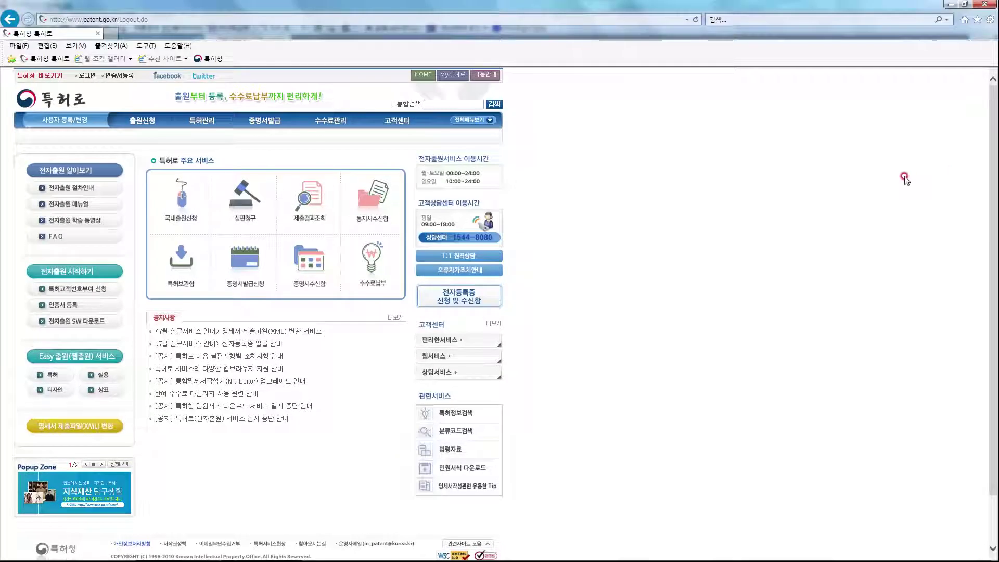
On the 특허로 website, open the 수수료납부 page under 수수료관리 and look at the 온라인납부 option.
{"action": "left_click_drag", "start_coordinate": [298, 109], "coordinate": [367, 134]}
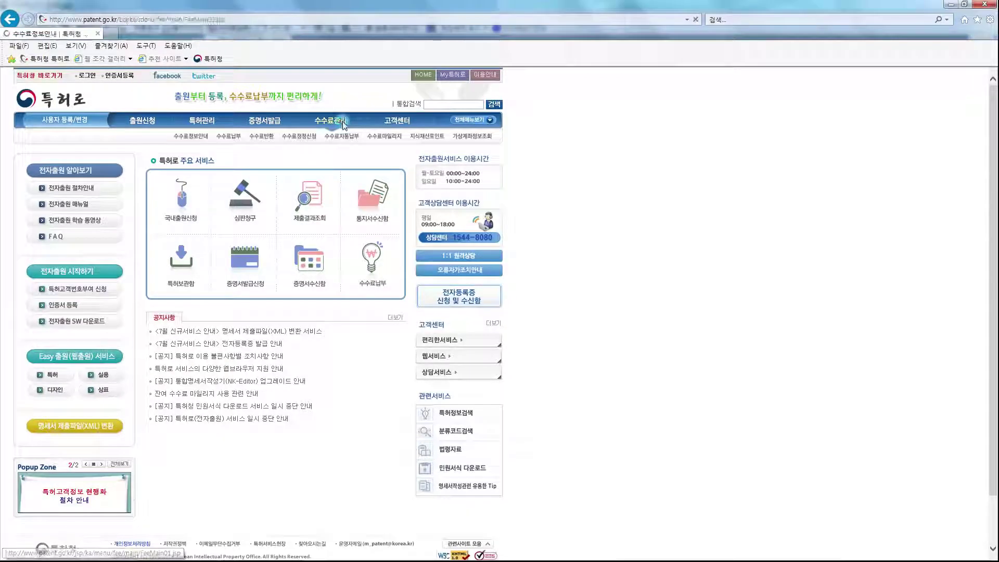
{"action": "left_click", "coordinate": [343, 123]}
{"action": "left_click", "coordinate": [60, 260]}
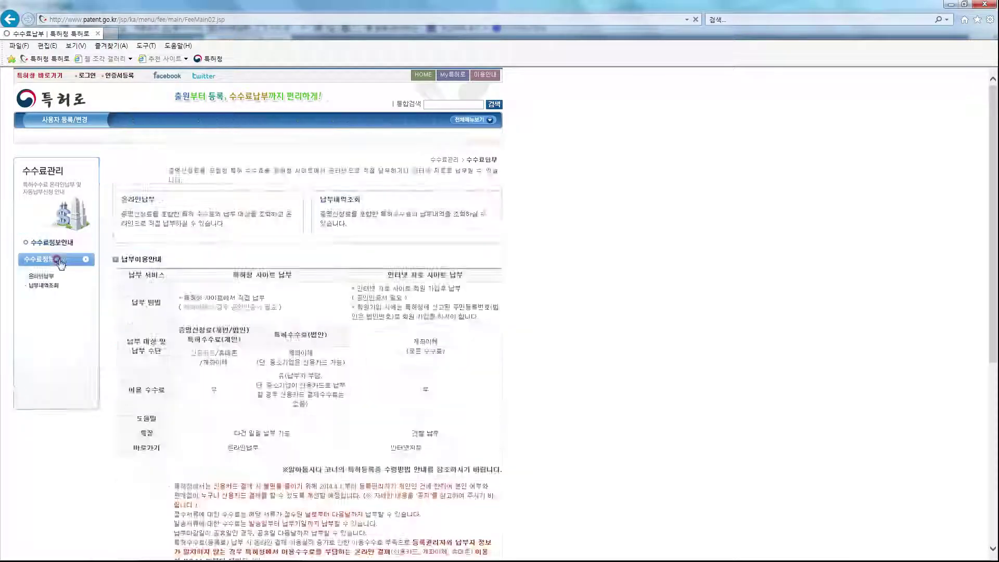
{"action": "left_click_drag", "start_coordinate": [111, 188], "coordinate": [307, 251]}
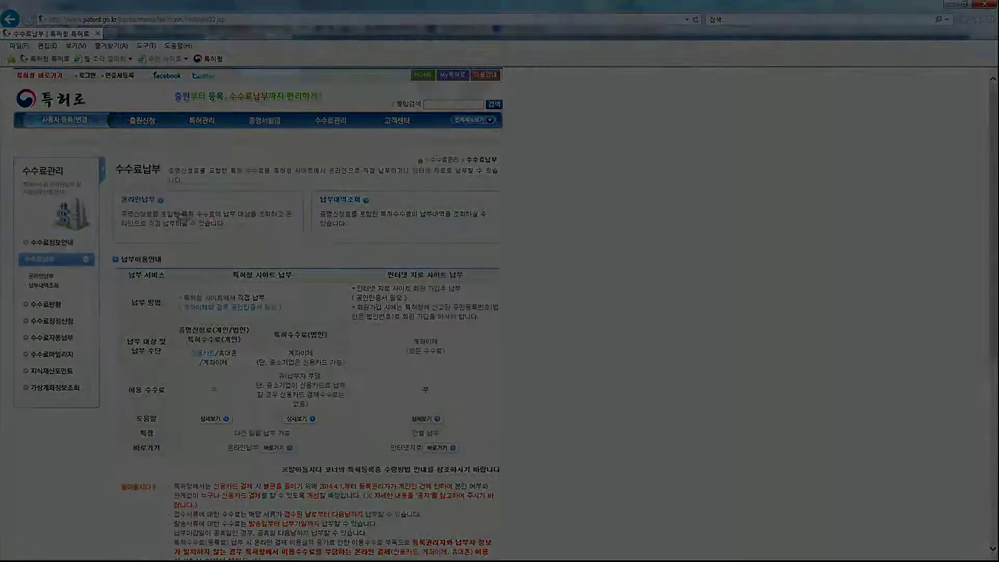